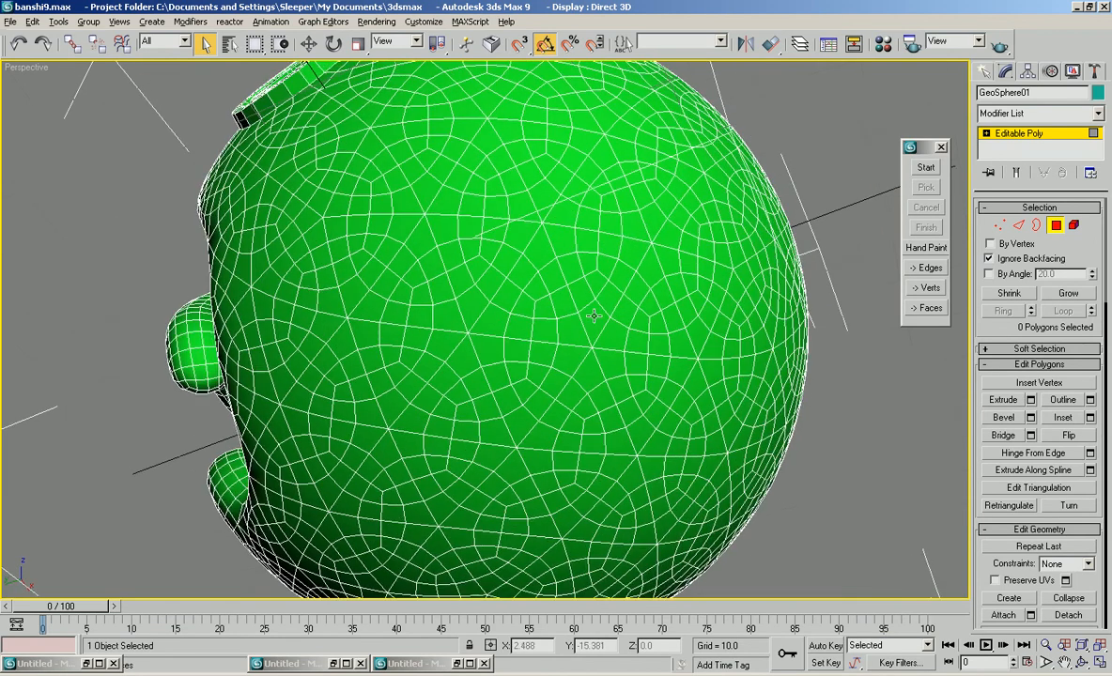
- Start a point-to-point edge selection and trace a closed three-lobed outline along the mesh edges on the sphere's surface
{"action": "left_click", "coordinate": [927, 168]}
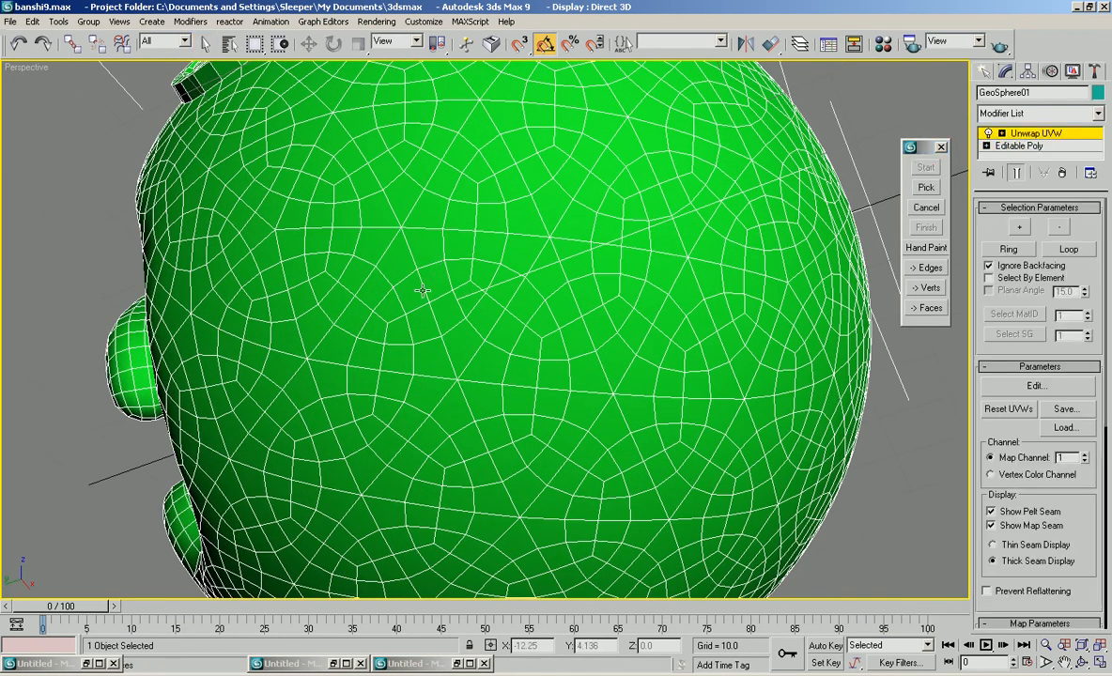
{"action": "left_click", "coordinate": [347, 395]}
{"action": "left_click", "coordinate": [386, 463]}
{"action": "left_click", "coordinate": [475, 486]}
{"action": "left_click", "coordinate": [526, 467]}
{"action": "left_click", "coordinate": [602, 499]}
{"action": "left_click", "coordinate": [678, 473]}
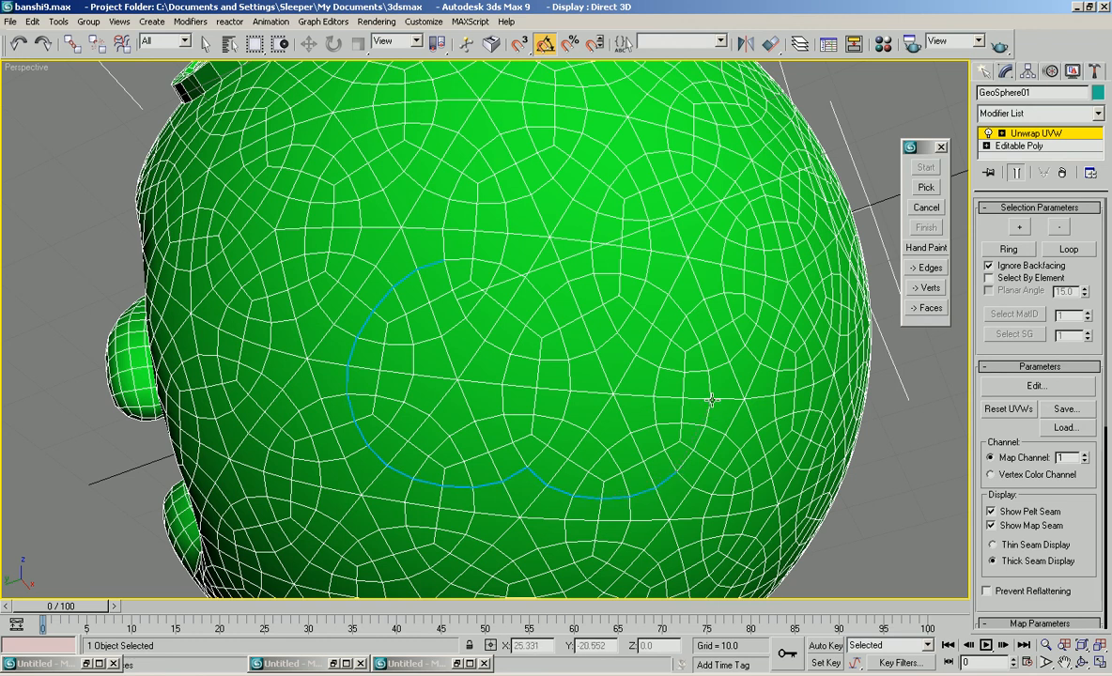
{"action": "left_click", "coordinate": [670, 293]}
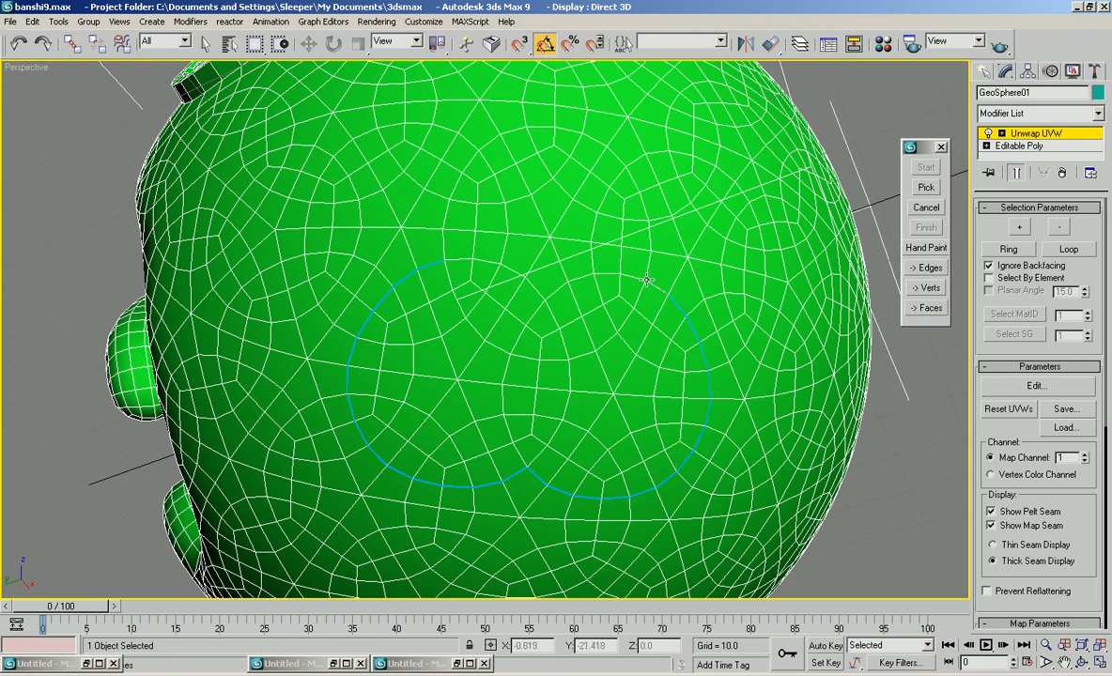
{"action": "left_click", "coordinate": [627, 169]}
{"action": "left_click", "coordinate": [554, 128]}
{"action": "left_click", "coordinate": [459, 189]}
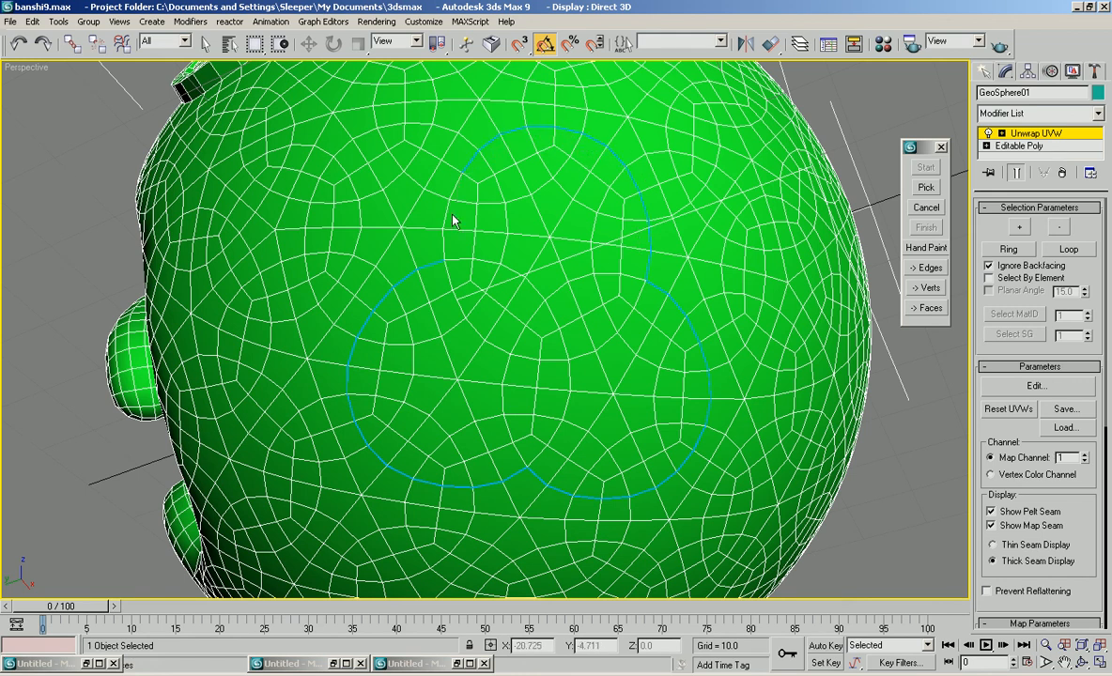
{"action": "left_click", "coordinate": [444, 260]}
- Select all polygons enclosed by the traced three-lobed outline
{"action": "middle_click_drag", "start_coordinate": [622, 289], "coordinate": [850, 270], "text": "alt"}
{"action": "left_click", "coordinate": [926, 188]}
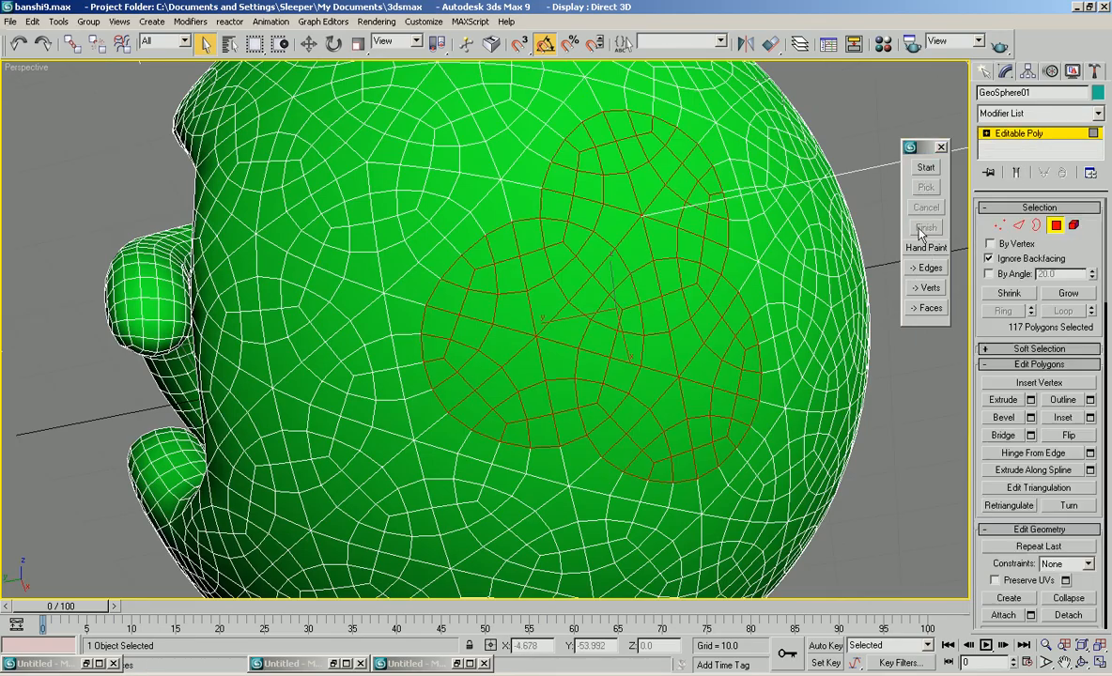
{"action": "middle_click_drag", "start_coordinate": [720, 395], "coordinate": [688, 326], "text": "alt"}
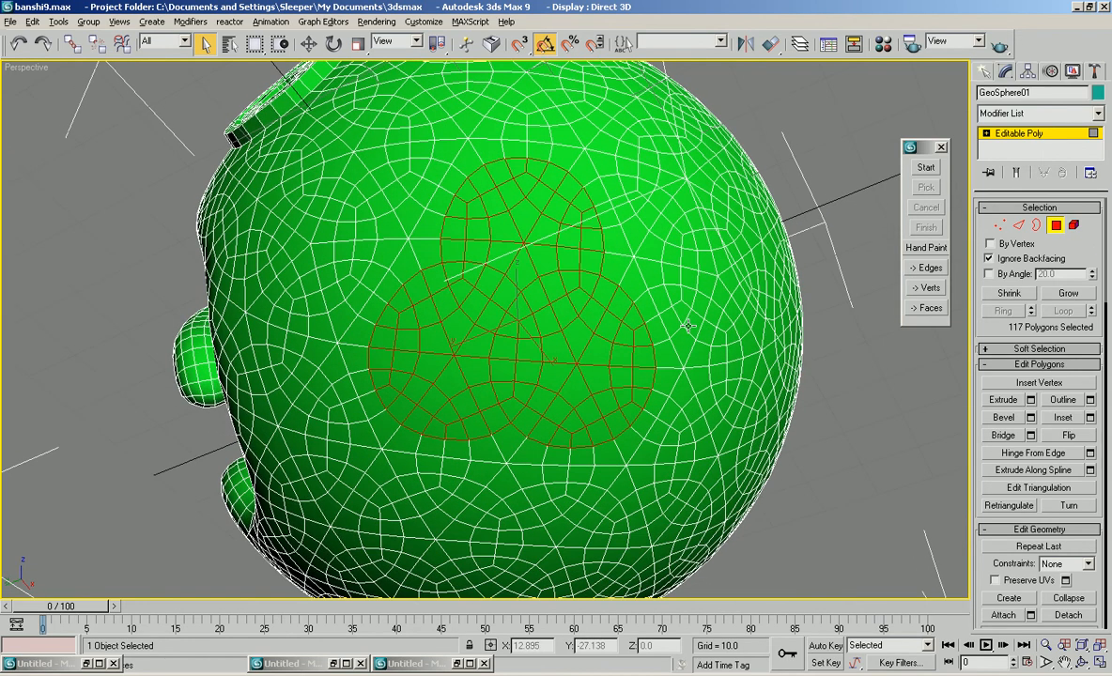
- Shrink the polygon selection once, convert it to vertices and remove them to clear the mesh inside the outline
{"action": "left_click", "coordinate": [1022, 295]}
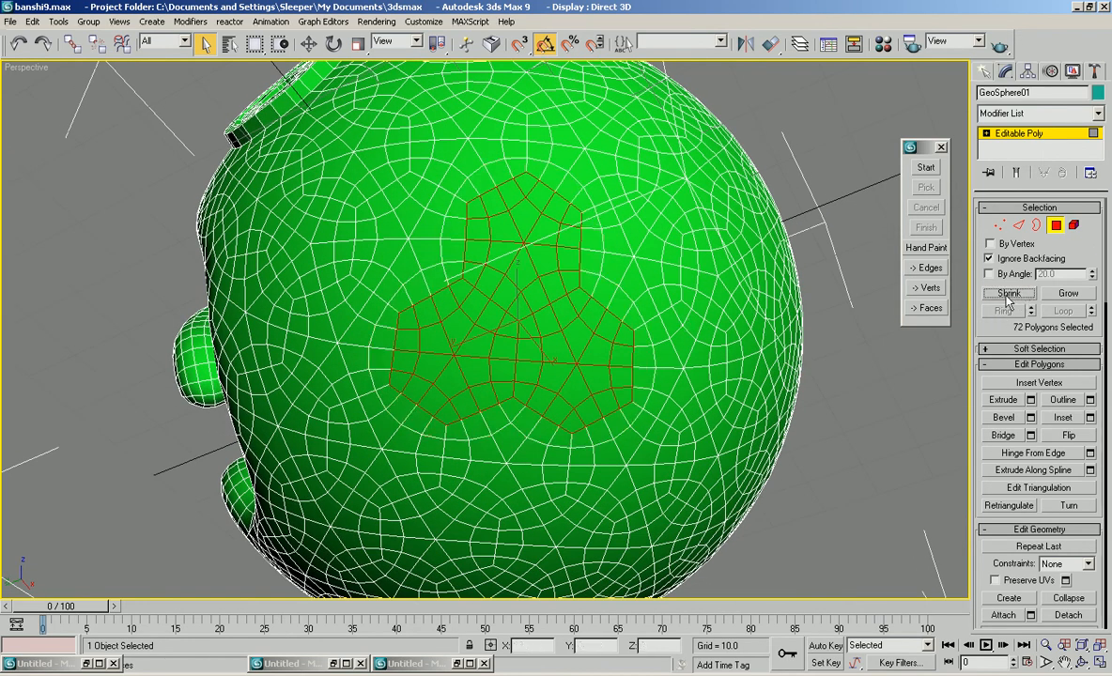
{"action": "left_click", "coordinate": [928, 289]}
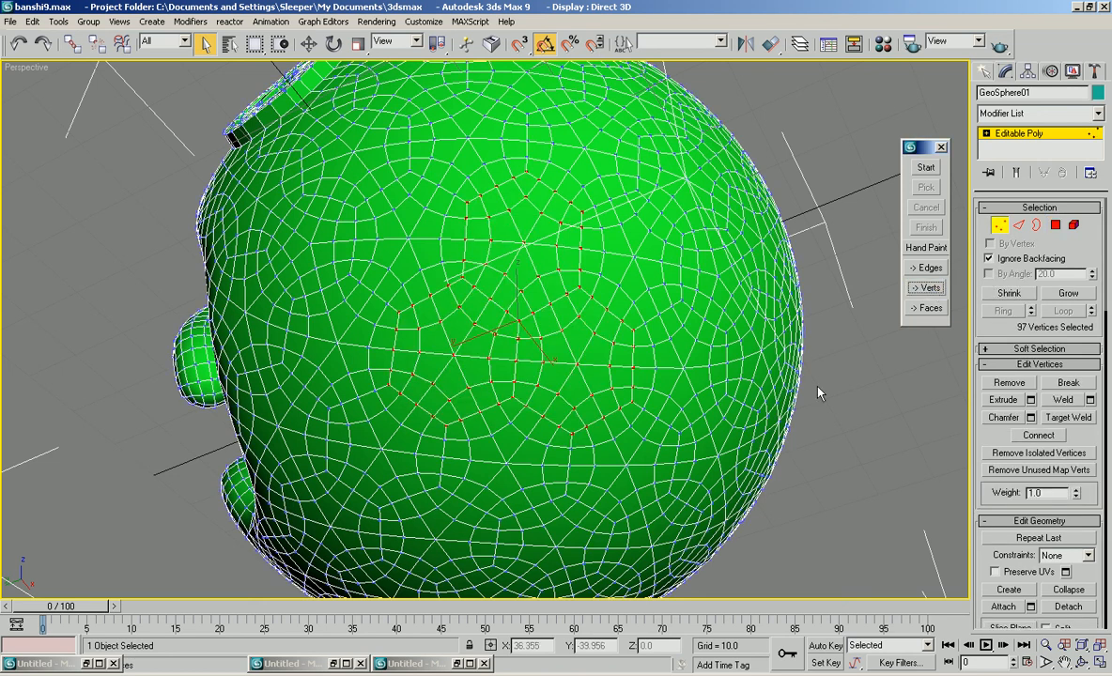
{"action": "key", "text": "BackSpace"}
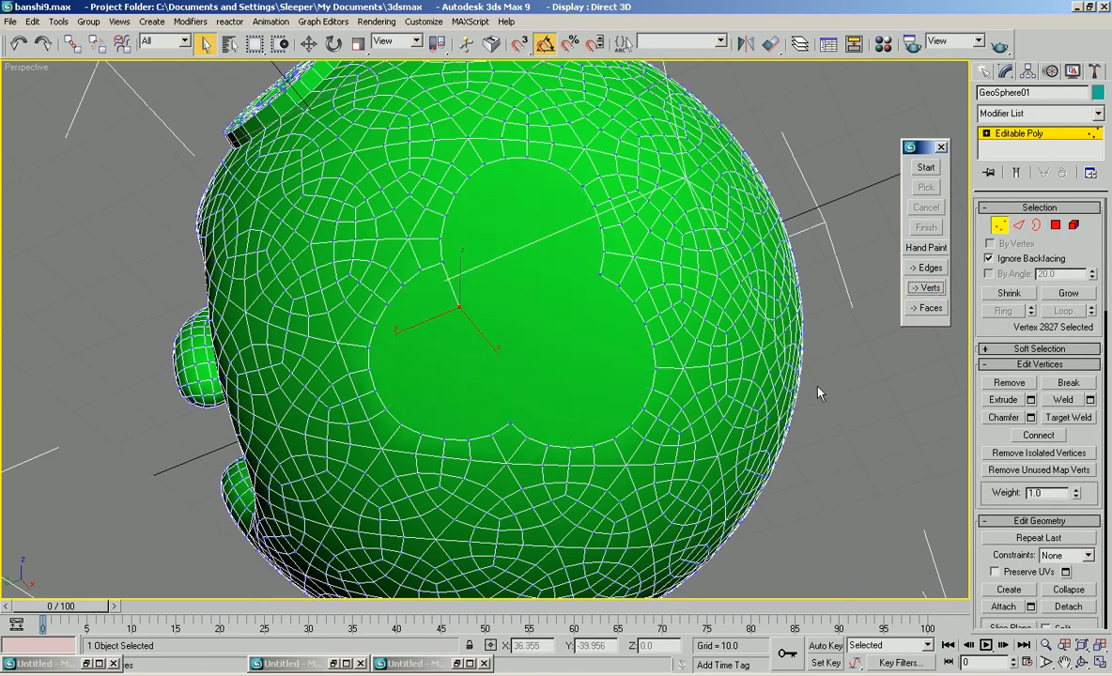
- Select the single three-lobed polygon left inside the outline
{"action": "left_click", "coordinate": [1056, 225]}
{"action": "middle_click_drag", "start_coordinate": [596, 320], "coordinate": [518, 323], "text": "alt"}
{"action": "key", "text": "z"}
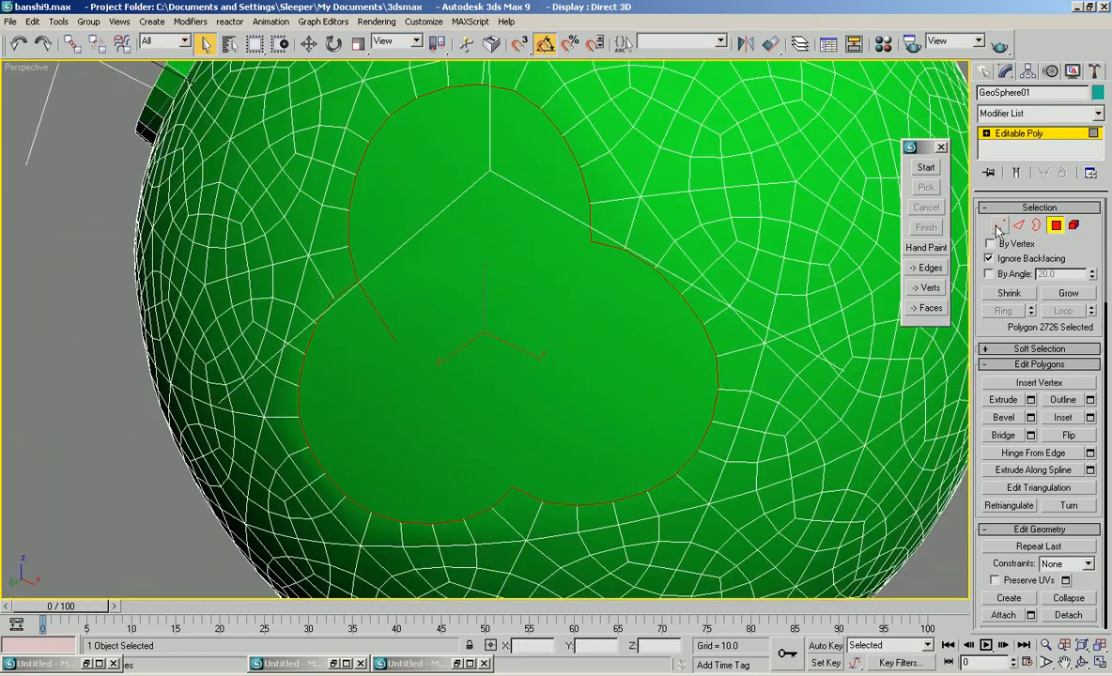
{"action": "key", "text": "1"}
{"action": "left_click", "coordinate": [446, 364]}
{"action": "middle_click_drag", "start_coordinate": [472, 355], "coordinate": [664, 311], "text": "alt"}
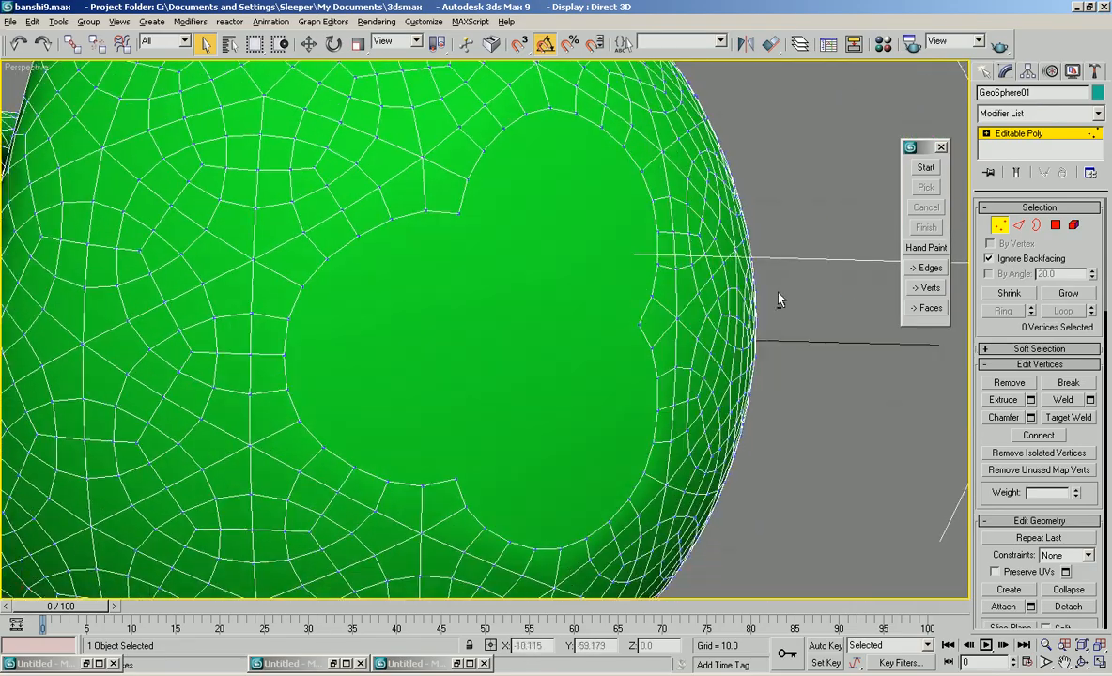
{"action": "key", "text": "4"}
{"action": "key", "text": "z"}
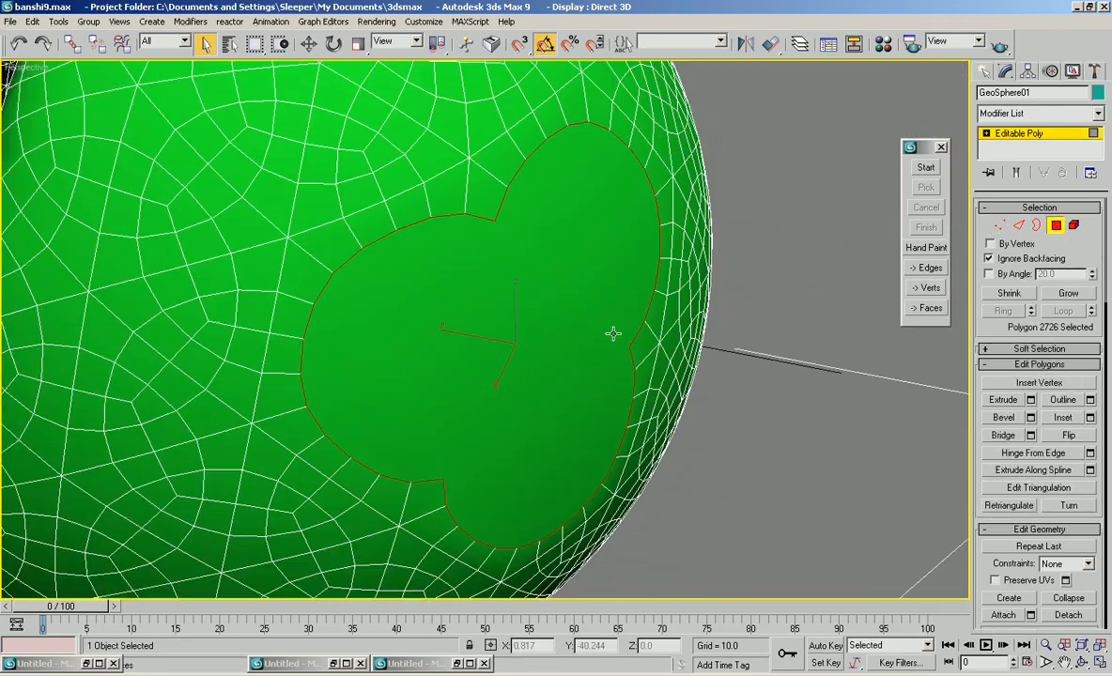
- Examine the cleared three-lobed polygon and its surroundings in both wireframe and shaded display
{"action": "key", "text": "F3"}
{"action": "middle_click_drag", "start_coordinate": [609, 331], "coordinate": [621, 394], "text": "alt"}
{"action": "scroll", "coordinate": [619, 423], "scroll_direction": "up", "scroll_amount": 5}
{"action": "scroll", "coordinate": [620, 460], "scroll_direction": "down", "scroll_amount": 8}
{"action": "mouse_move", "coordinate": [620, 460]}
{"action": "middle_mouse_down", "text": "alt"}
{"action": "mouse_move", "coordinate": [559, 310]}
{"action": "mouse_move", "coordinate": [490, 311]}
{"action": "mouse_move", "coordinate": [519, 340]}
{"action": "middle_mouse_up", "text": "alt"}
{"action": "key", "text": "F3"}
{"action": "scroll", "coordinate": [518, 340], "scroll_direction": "up", "scroll_amount": 1}
{"action": "scroll", "coordinate": [587, 335], "scroll_direction": "up", "scroll_amount": 5}
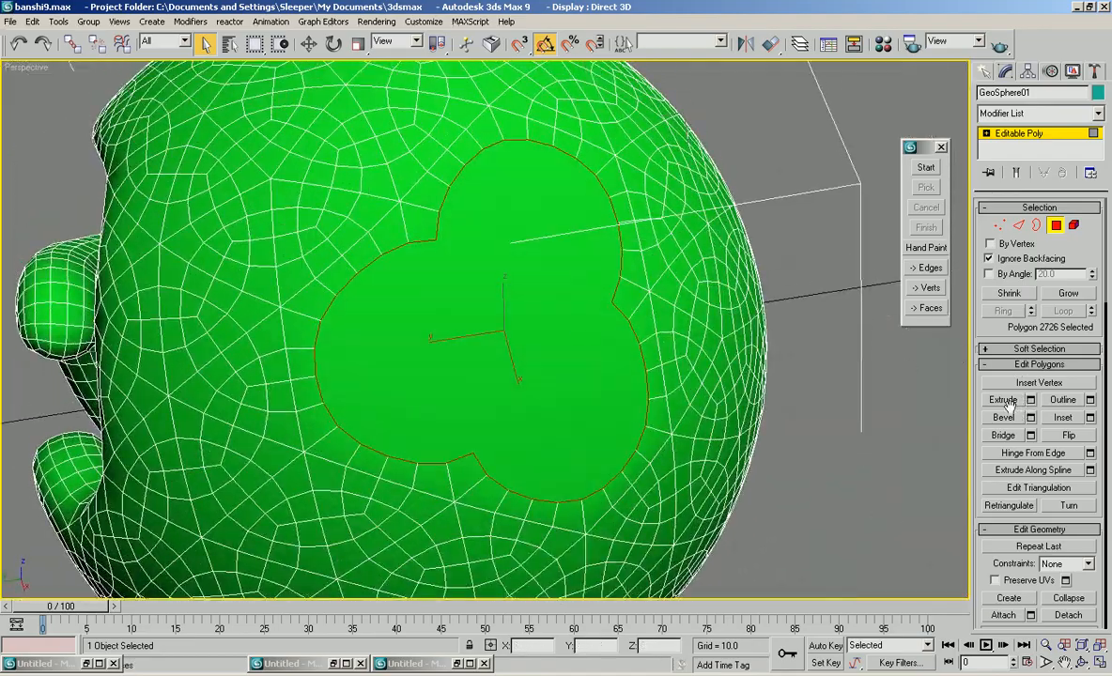
- Inset the three-lobed polygon and bevel it into a tapered protrusion with a narrow Y-shaped end
{"action": "left_click", "coordinate": [1071, 422]}
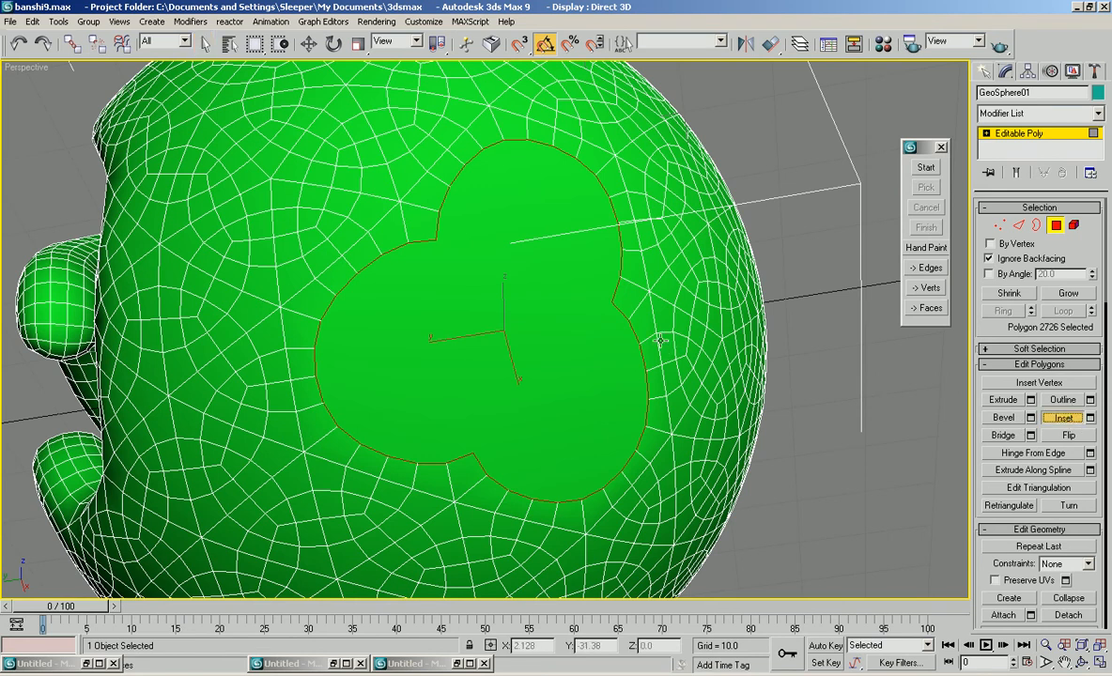
{"action": "mouse_move", "coordinate": [595, 326]}
{"action": "left_mouse_down"}
{"action": "mouse_move", "coordinate": [602, 339]}
{"action": "mouse_move", "coordinate": [560, 346]}
{"action": "mouse_move", "coordinate": [534, 326]}
{"action": "mouse_move", "coordinate": [550, 357]}
{"action": "mouse_move", "coordinate": [538, 338]}
{"action": "mouse_move", "coordinate": [548, 330]}
{"action": "mouse_move", "coordinate": [549, 342]}
{"action": "mouse_move", "coordinate": [542, 304]}
{"action": "mouse_move", "coordinate": [546, 313]}
{"action": "left_mouse_up"}
{"action": "left_click", "coordinate": [1005, 417]}
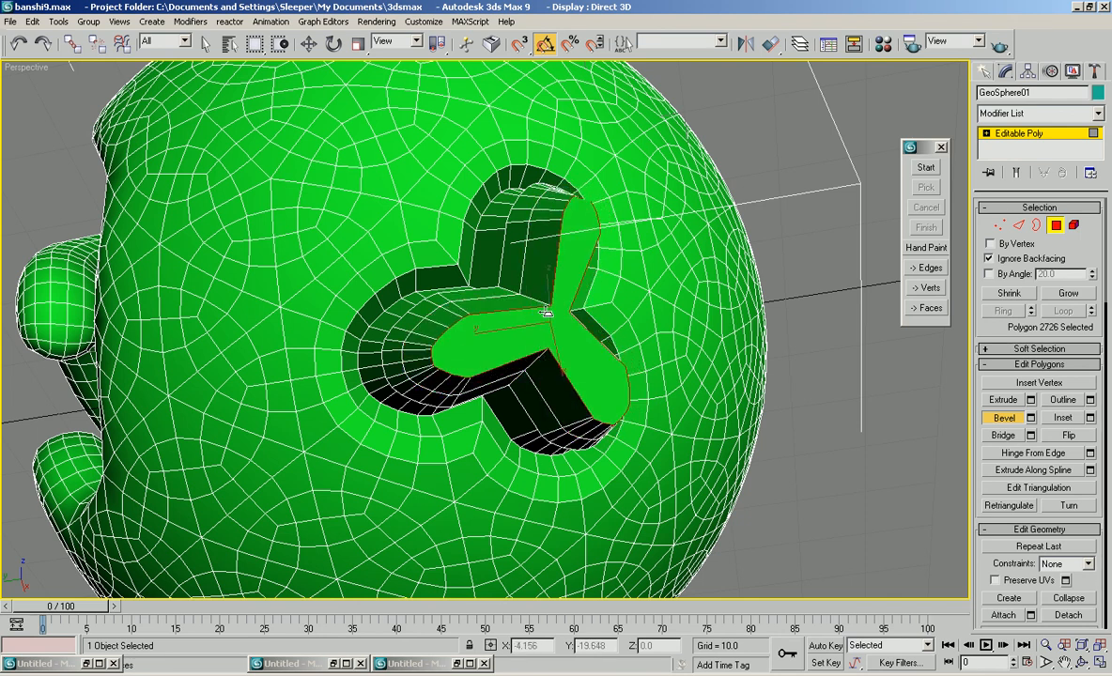
{"action": "middle_click_drag", "start_coordinate": [603, 303], "coordinate": [613, 258], "text": "alt"}
{"action": "left_click", "coordinate": [1004, 418]}
- Exit polygon editing and deselect the sphere
{"action": "middle_click_drag", "start_coordinate": [569, 305], "coordinate": [738, 353], "text": "alt"}
{"action": "left_click", "coordinate": [695, 375]}
{"action": "scroll", "coordinate": [658, 374], "scroll_direction": "up", "scroll_amount": 2}
{"action": "scroll", "coordinate": [618, 374], "scroll_direction": "down", "scroll_amount": 3}
{"action": "scroll", "coordinate": [738, 353], "scroll_direction": "down", "scroll_amount": 2}
{"action": "left_click", "coordinate": [1056, 225]}
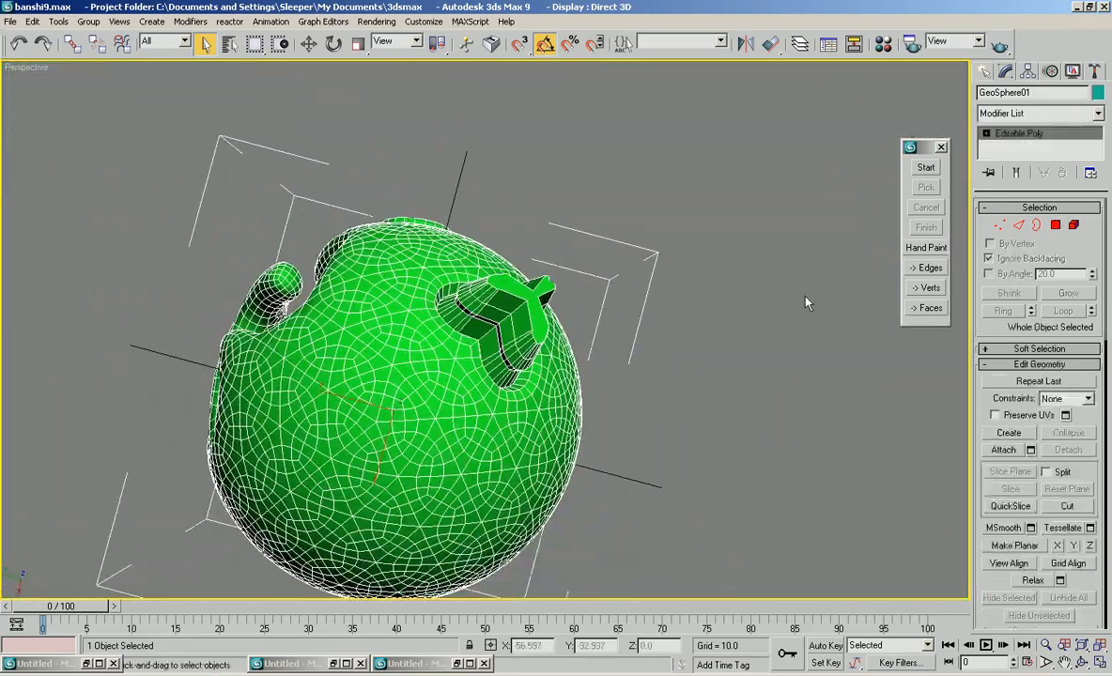
{"action": "left_click", "coordinate": [693, 328]}
- Examine the sphere's openings and the pointed cone inside its hollow interior
{"action": "key", "text": "z"}
{"action": "middle_click_drag", "start_coordinate": [545, 278], "coordinate": [473, 353], "text": "alt"}
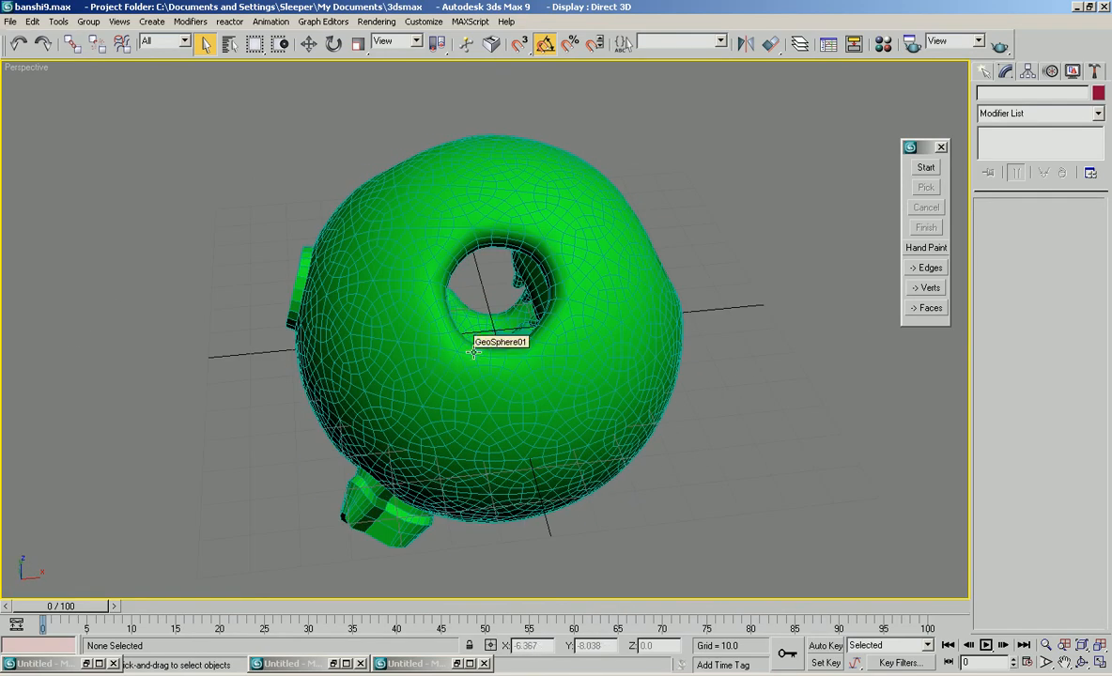
{"action": "middle_click_drag", "start_coordinate": [473, 352], "coordinate": [648, 345], "text": "alt"}
{"action": "scroll", "coordinate": [566, 317], "scroll_direction": "up", "scroll_amount": 4}
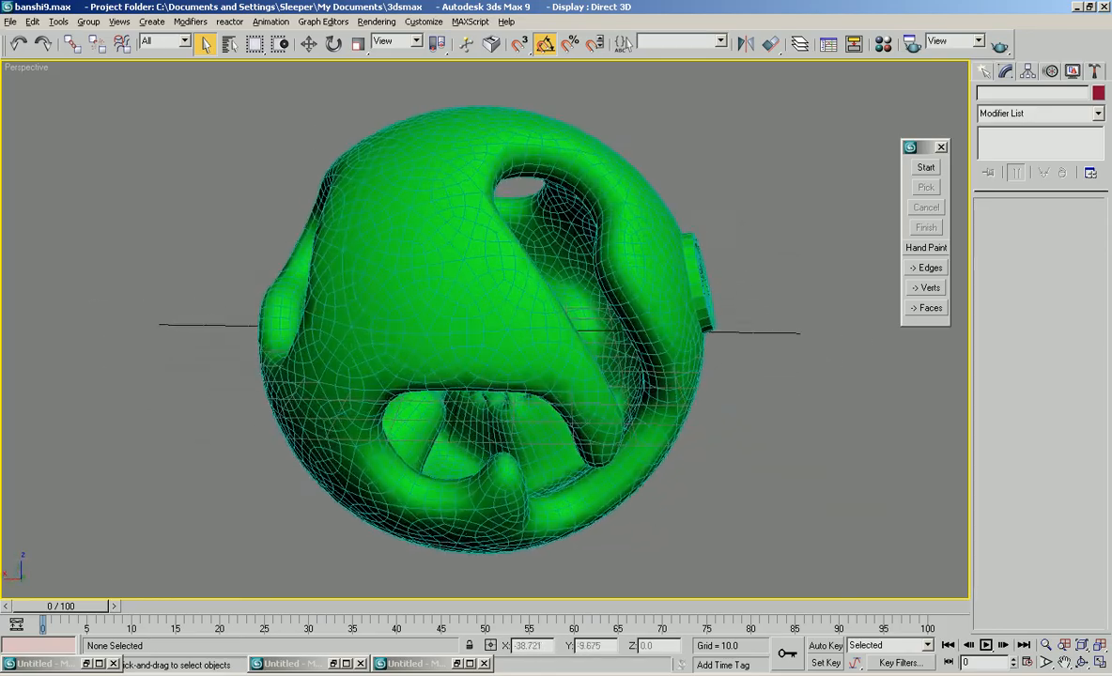
{"action": "middle_click_drag", "start_coordinate": [566, 317], "coordinate": [589, 281], "text": "alt"}
{"action": "scroll", "coordinate": [551, 348], "scroll_direction": "up", "scroll_amount": 5}
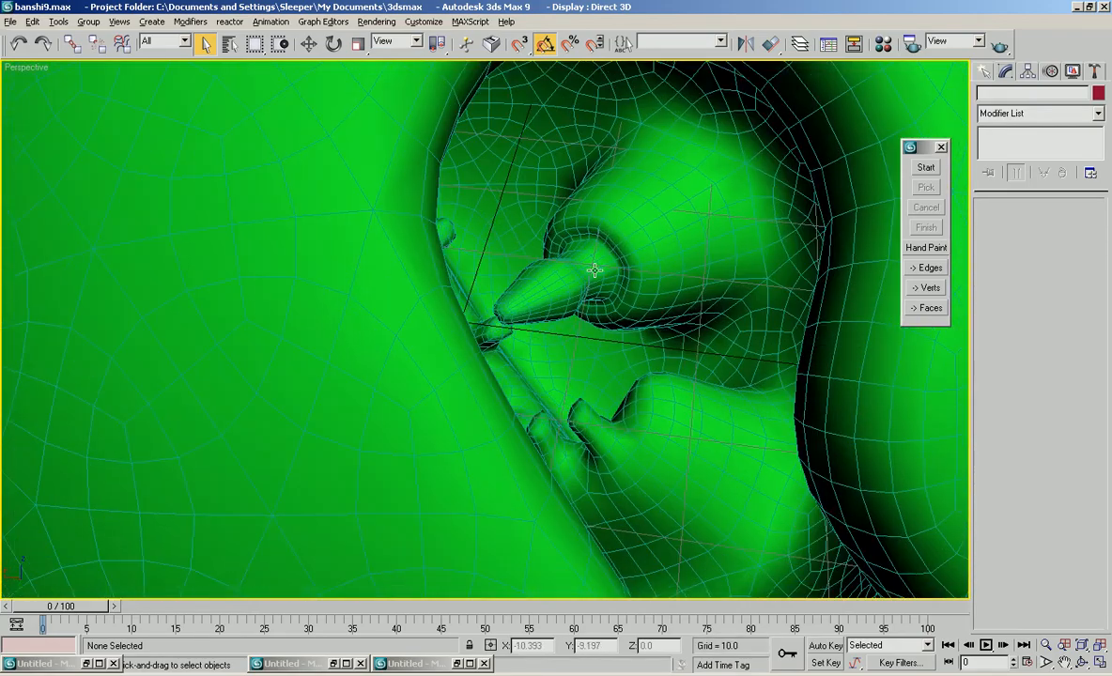
{"action": "mouse_move", "coordinate": [680, 291]}
{"action": "middle_mouse_down", "text": "alt"}
{"action": "mouse_move", "coordinate": [650, 241]}
{"action": "mouse_move", "coordinate": [671, 292]}
{"action": "mouse_move", "coordinate": [628, 269]}
{"action": "mouse_move", "coordinate": [626, 216]}
{"action": "mouse_move", "coordinate": [664, 306]}
{"action": "middle_mouse_up", "text": "alt"}
{"action": "scroll", "coordinate": [665, 246], "scroll_direction": "down", "scroll_amount": 8}
{"action": "scroll", "coordinate": [621, 206], "scroll_direction": "up", "scroll_amount": 6}
{"action": "middle_click_drag", "start_coordinate": [621, 206], "coordinate": [600, 278], "text": "alt"}
- Select the sphere and trace a point-to-point edge path along the side and underside of the interior cone's base
{"action": "left_click", "coordinate": [930, 169]}
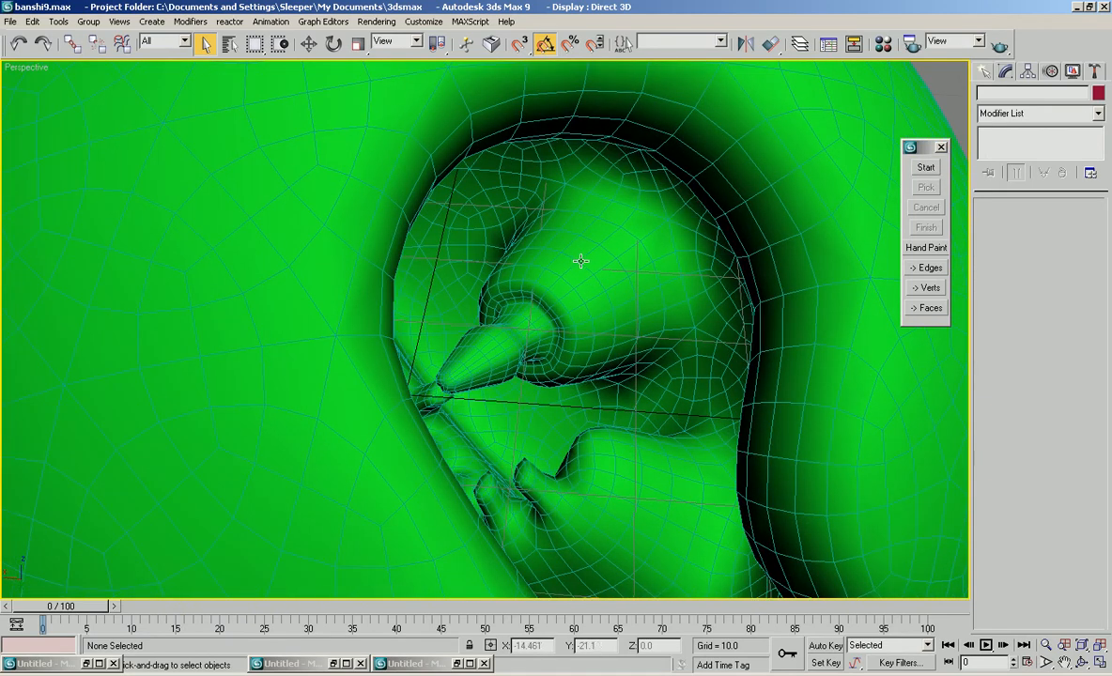
{"action": "scroll", "coordinate": [648, 312], "scroll_direction": "up", "scroll_amount": 5}
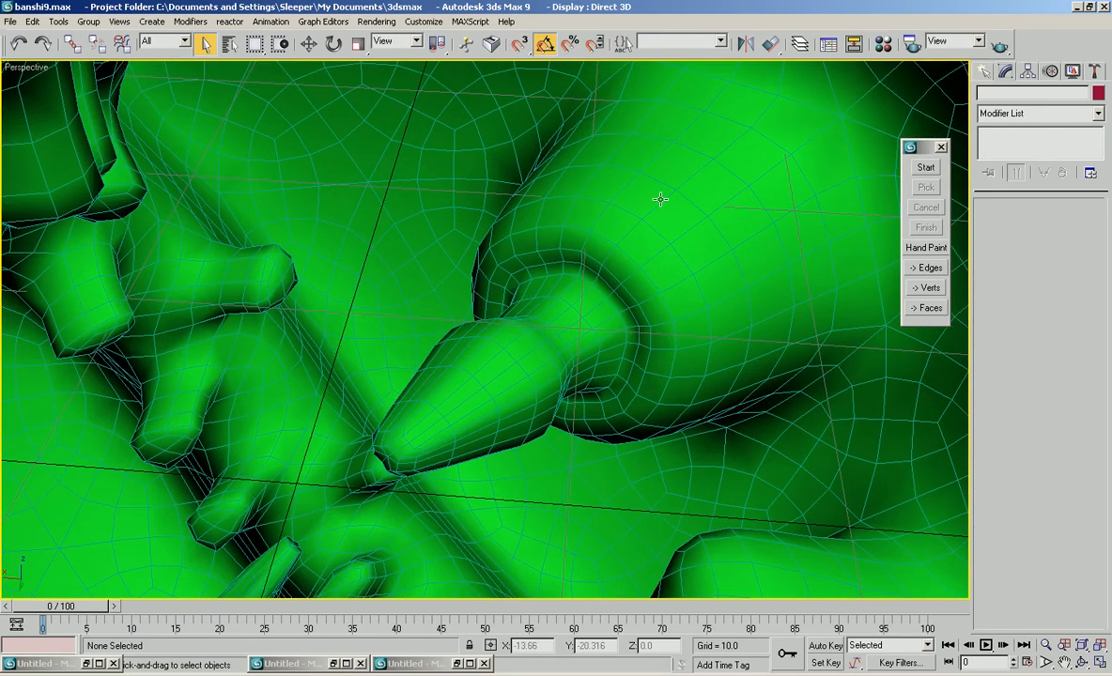
{"action": "left_click", "coordinate": [678, 193]}
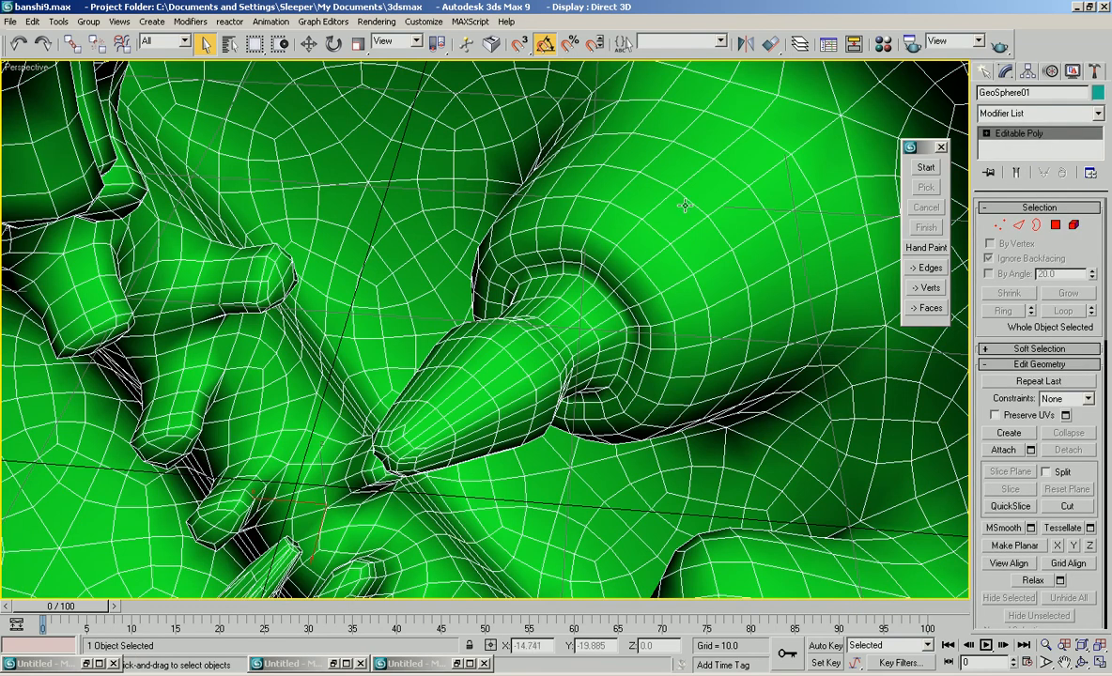
{"action": "left_click", "coordinate": [926, 168]}
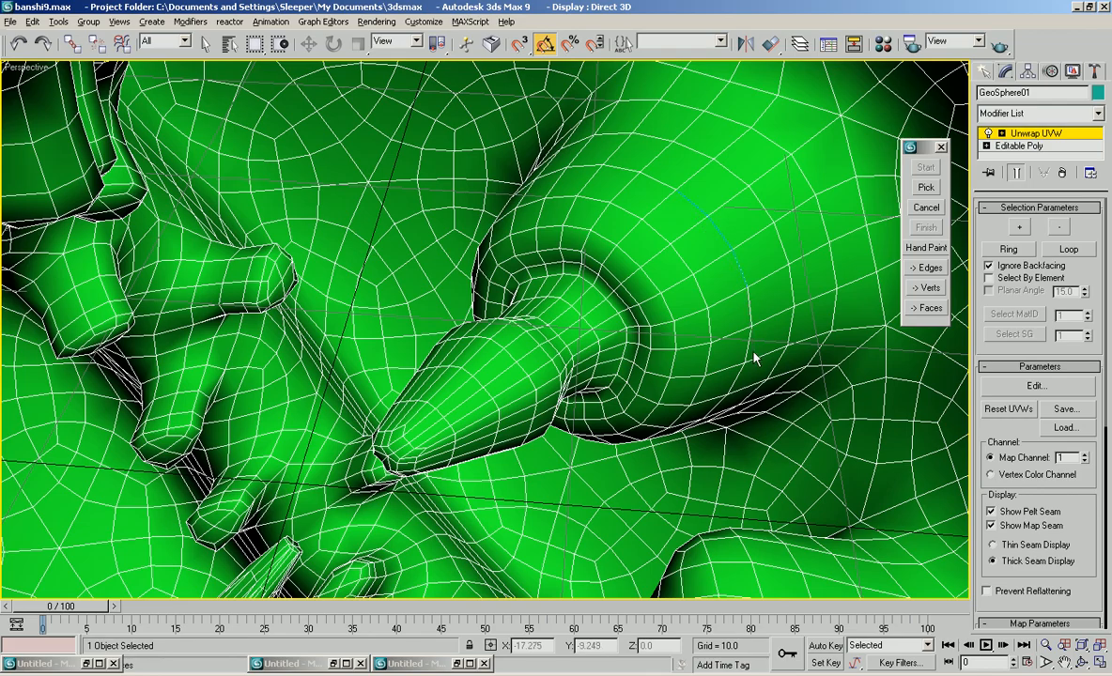
{"action": "middle_click_drag", "start_coordinate": [755, 353], "coordinate": [745, 310], "text": "alt"}
{"action": "scroll", "coordinate": [741, 325], "scroll_direction": "up", "scroll_amount": 2}
{"action": "scroll", "coordinate": [740, 325], "scroll_direction": "down", "scroll_amount": 2}
{"action": "scroll", "coordinate": [789, 391], "scroll_direction": "up", "scroll_amount": 2}
{"action": "middle_click_drag", "start_coordinate": [789, 391], "coordinate": [724, 329], "text": "alt"}
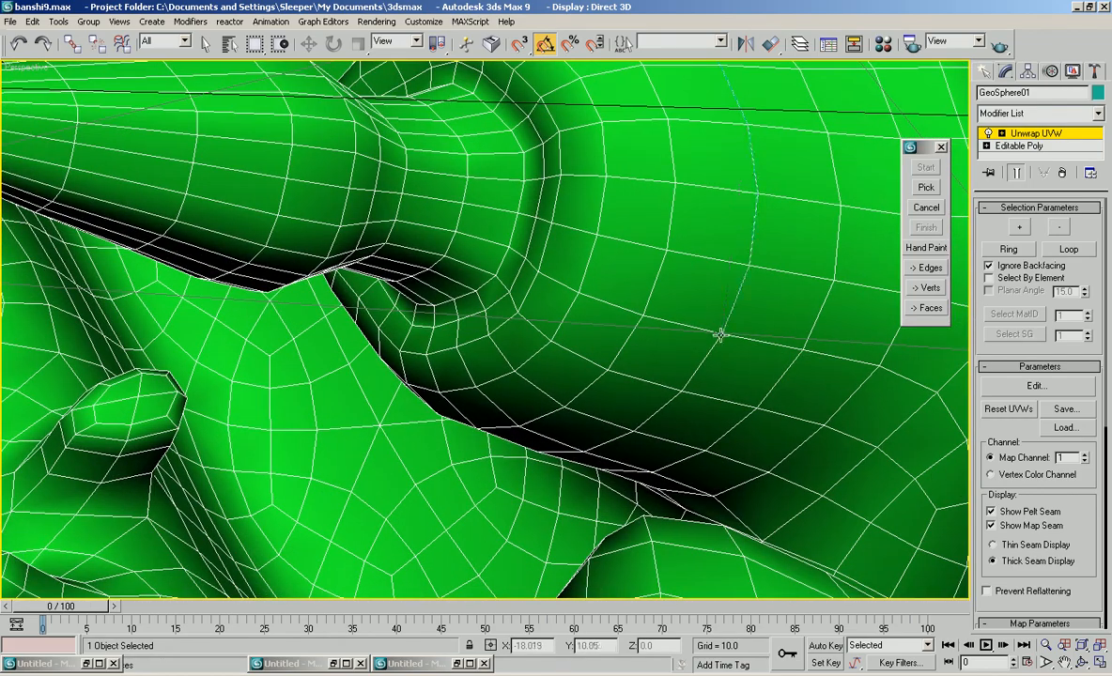
{"action": "scroll", "coordinate": [629, 442], "scroll_direction": "up", "scroll_amount": 3}
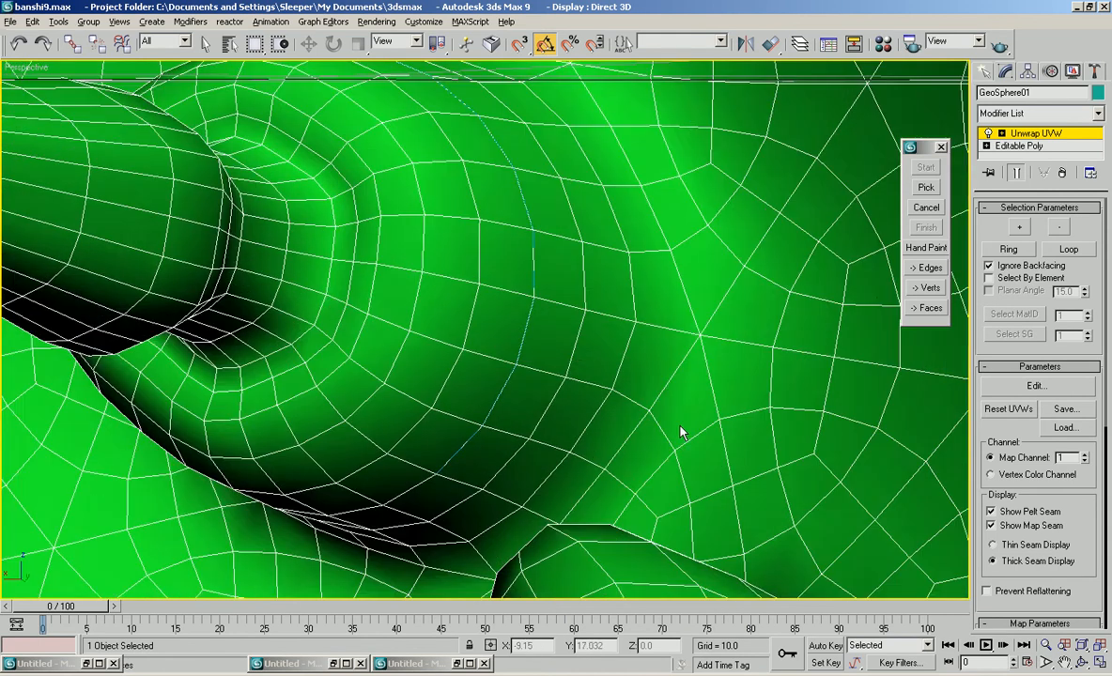
{"action": "scroll", "coordinate": [680, 428], "scroll_direction": "up", "scroll_amount": 1}
{"action": "middle_click_drag", "start_coordinate": [576, 414], "coordinate": [704, 334], "text": "alt"}
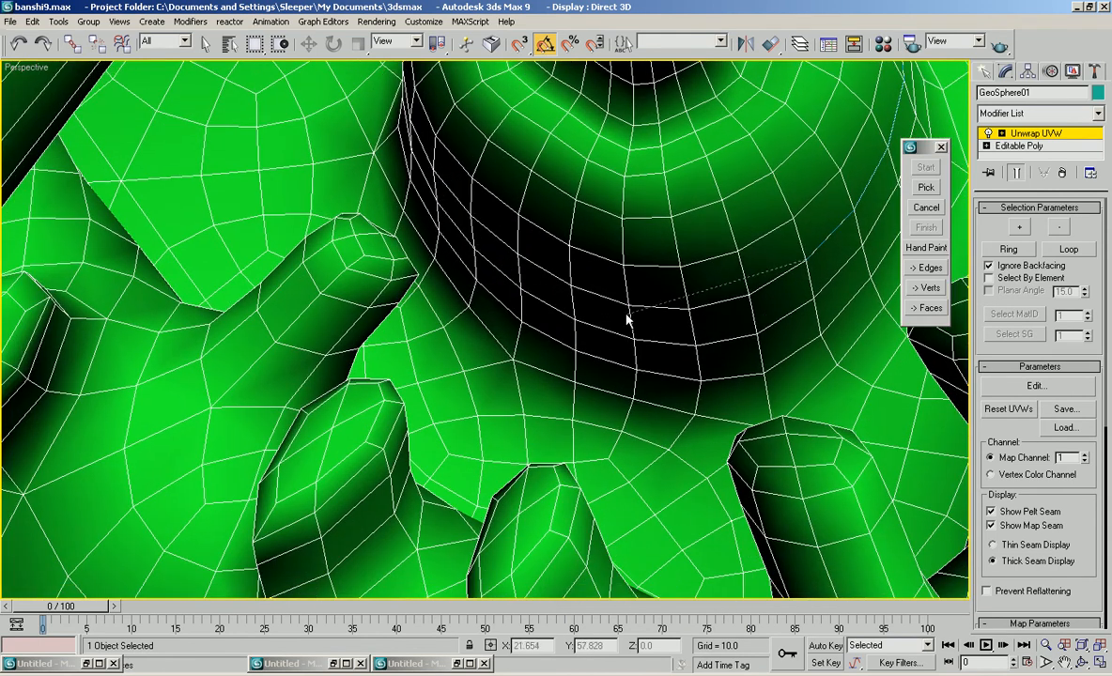
- Continue the edge path around the far side and top of the cone's base to close the loop
{"action": "left_click", "coordinate": [435, 179]}
{"action": "middle_click_drag", "start_coordinate": [436, 154], "coordinate": [445, 244], "text": "alt"}
{"action": "left_click", "coordinate": [509, 148]}
{"action": "middle_click_drag", "start_coordinate": [626, 146], "coordinate": [526, 207], "text": "alt"}
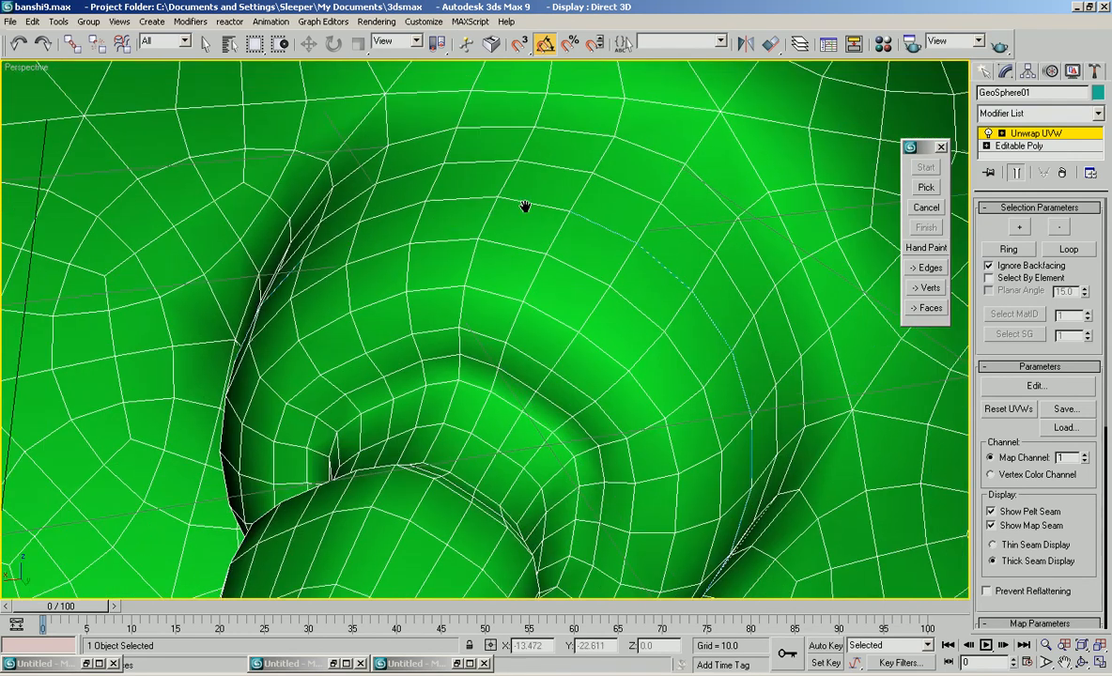
{"action": "left_click", "coordinate": [575, 224]}
{"action": "middle_click_drag", "start_coordinate": [641, 298], "coordinate": [611, 293], "text": "alt"}
{"action": "scroll", "coordinate": [614, 305], "scroll_direction": "down", "scroll_amount": 5}
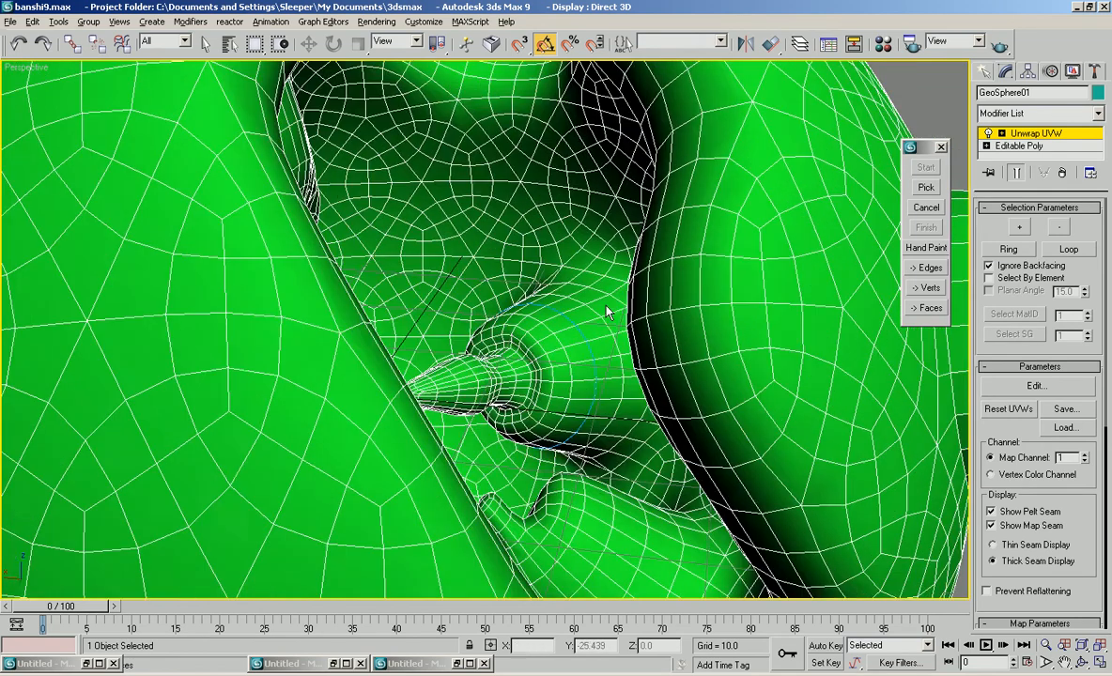
- Pick the cone side of the closed loop and finish, selecting all polygons of the cone
{"action": "left_click", "coordinate": [927, 189]}
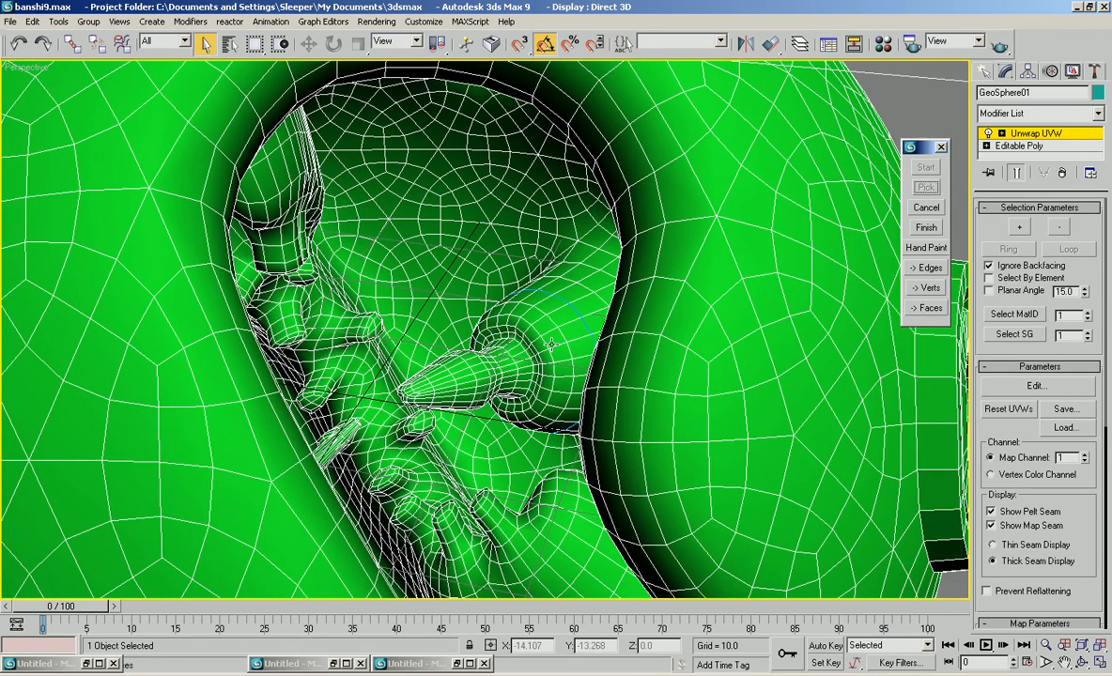
{"action": "left_click", "coordinate": [928, 233]}
{"action": "middle_click_drag", "start_coordinate": [849, 222], "coordinate": [592, 364], "text": "alt"}
{"action": "scroll", "coordinate": [809, 213], "scroll_direction": "down", "scroll_amount": 5}
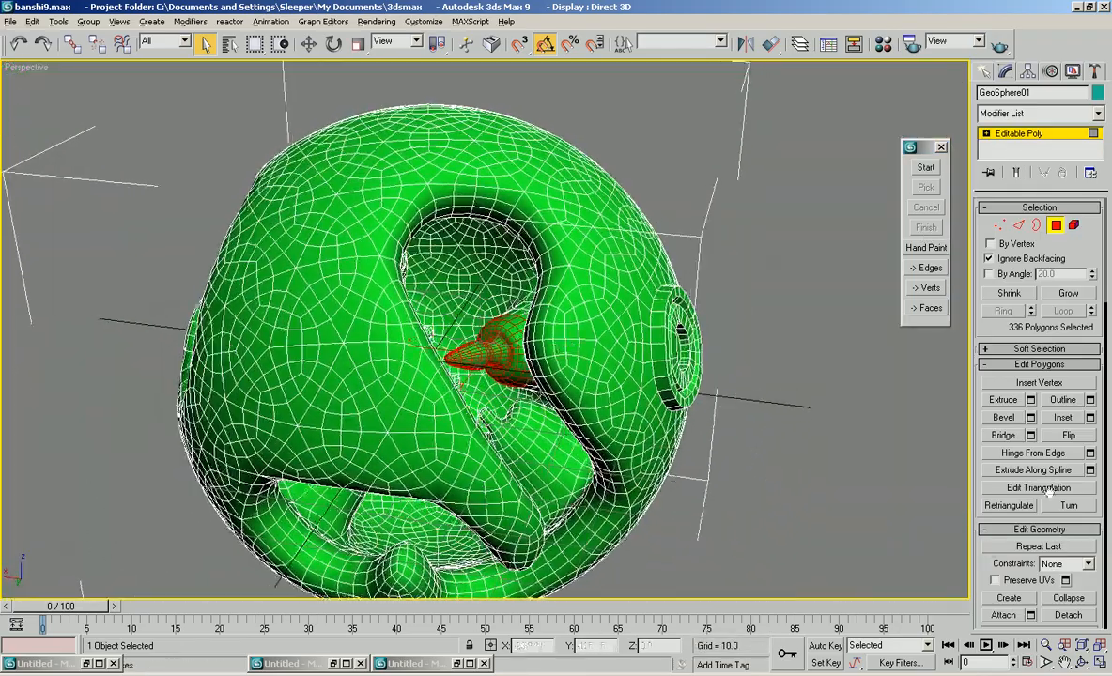
- Assign the selected cone polygons the material ID that uses the blue material and deselect them
{"action": "scroll", "coordinate": [984, 563], "scroll_direction": "down", "scroll_amount": 5}
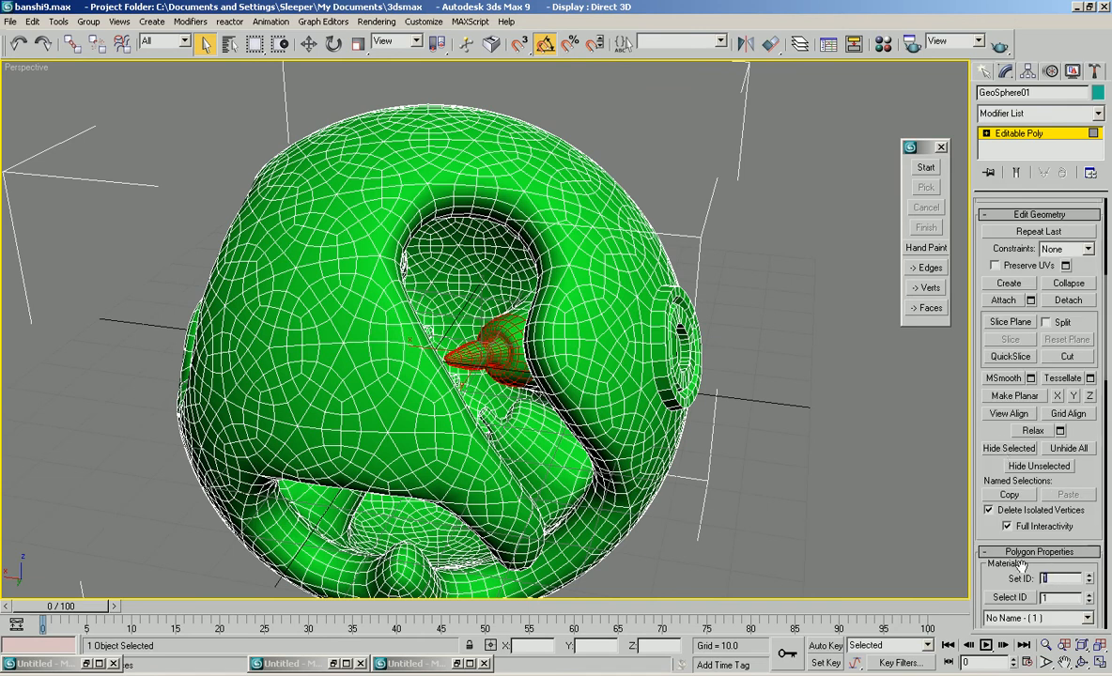
{"action": "middle_click_drag", "start_coordinate": [686, 467], "coordinate": [704, 397], "text": "alt"}
{"action": "middle_click_drag", "start_coordinate": [757, 437], "coordinate": [601, 374], "text": "alt"}
{"action": "scroll", "coordinate": [597, 383], "scroll_direction": "up", "scroll_amount": 3}
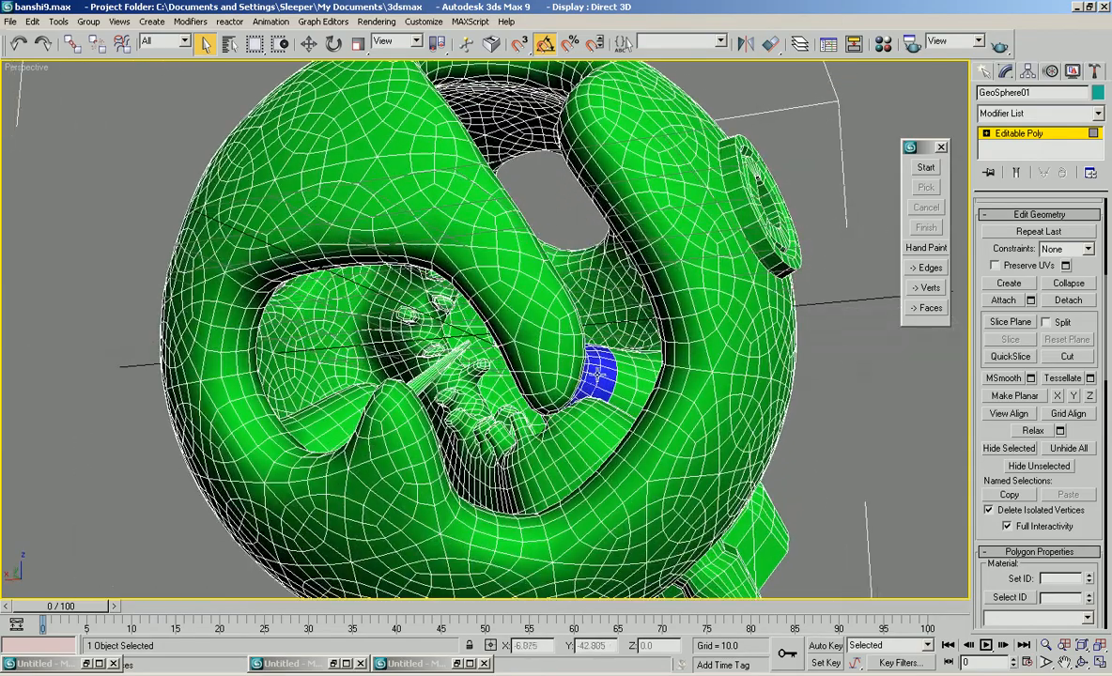
- Start a new point-to-point path and trace edges along the outer rim of the large curved opening, up its side and over its top
{"action": "left_click", "coordinate": [927, 167]}
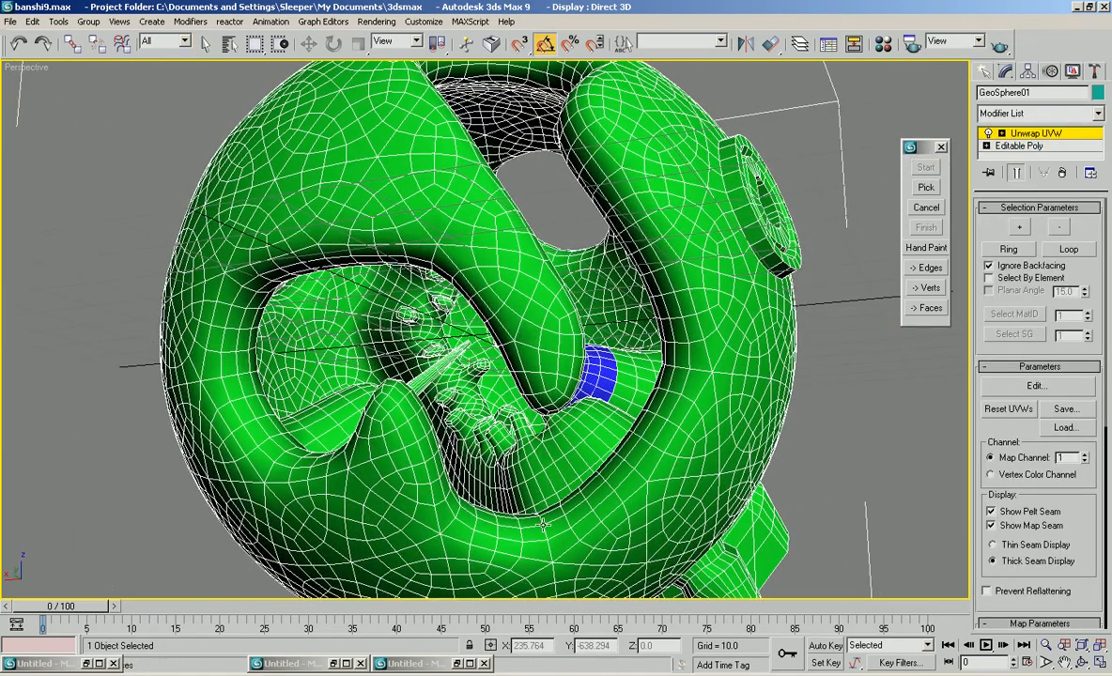
{"action": "left_click", "coordinate": [642, 436]}
{"action": "left_click", "coordinate": [675, 342]}
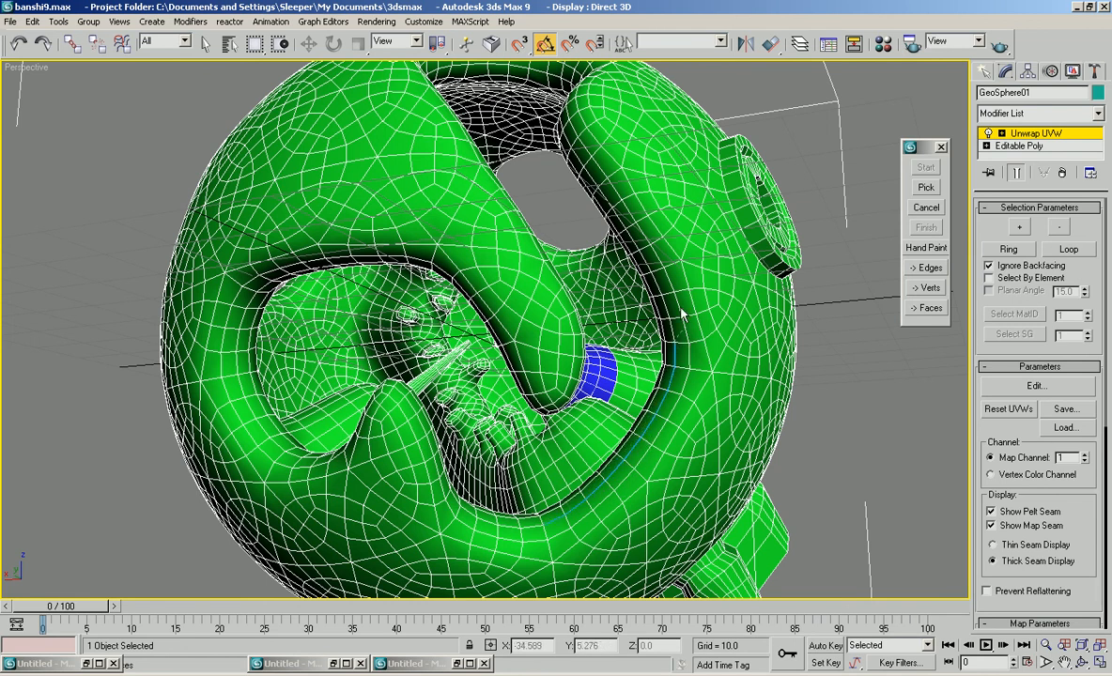
{"action": "middle_click_drag", "start_coordinate": [615, 214], "coordinate": [738, 347], "text": "alt"}
{"action": "left_click", "coordinate": [693, 246]}
{"action": "left_click", "coordinate": [665, 174]}
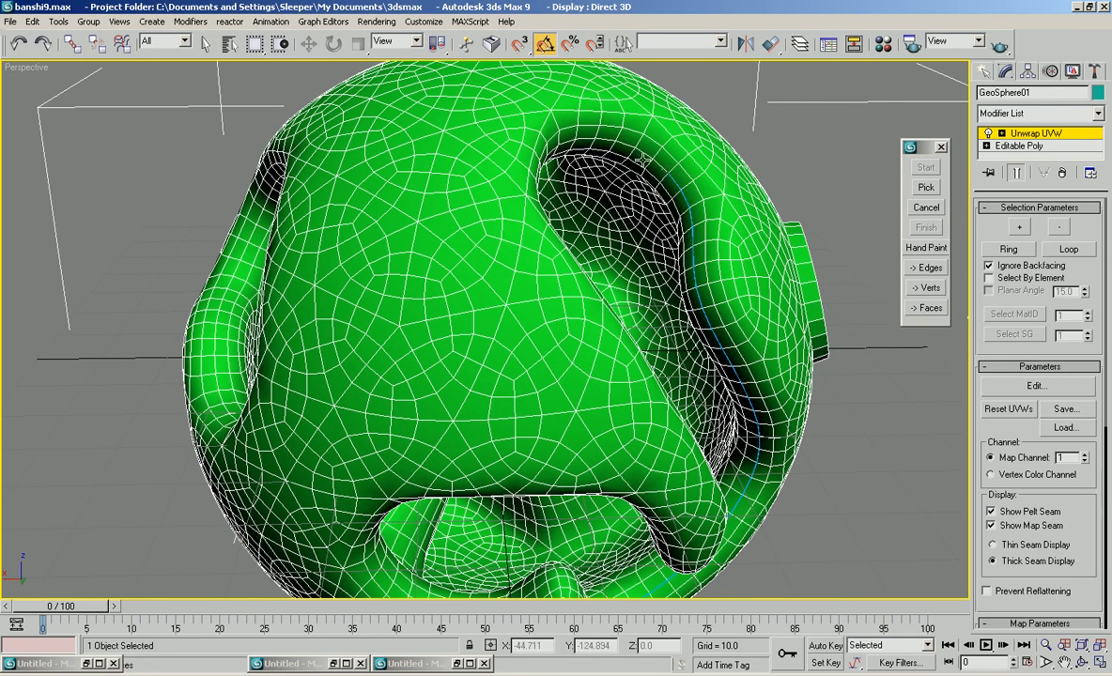
{"action": "middle_click_drag", "start_coordinate": [571, 151], "coordinate": [395, 157], "text": "alt"}
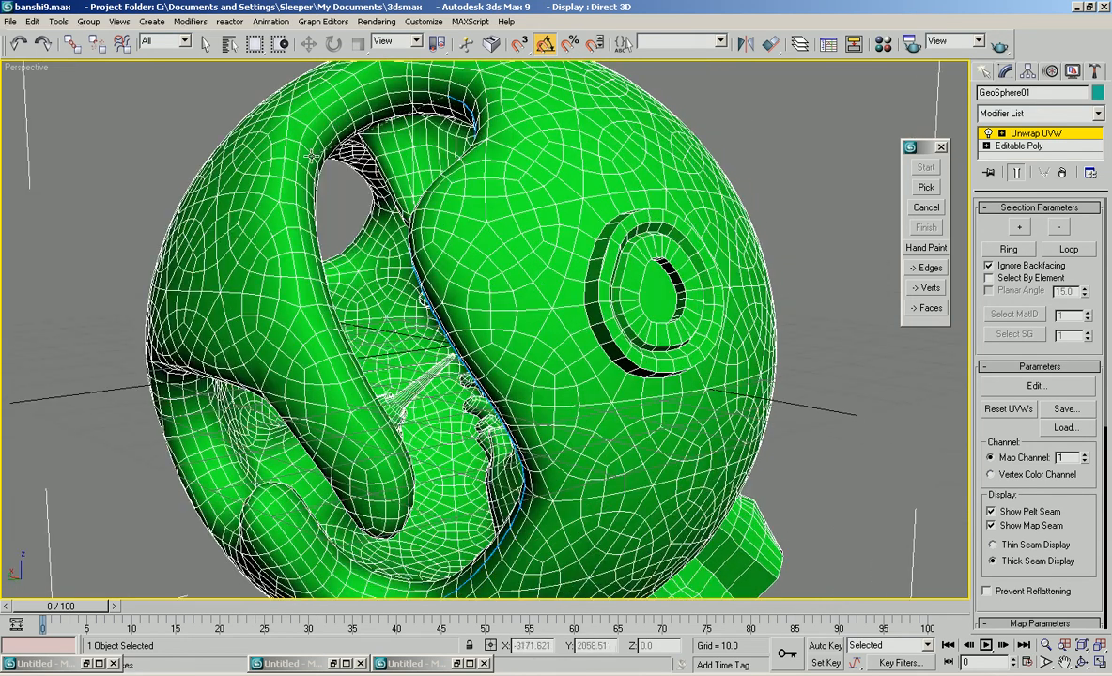
{"action": "middle_click_drag", "start_coordinate": [287, 141], "coordinate": [307, 218], "text": "alt"}
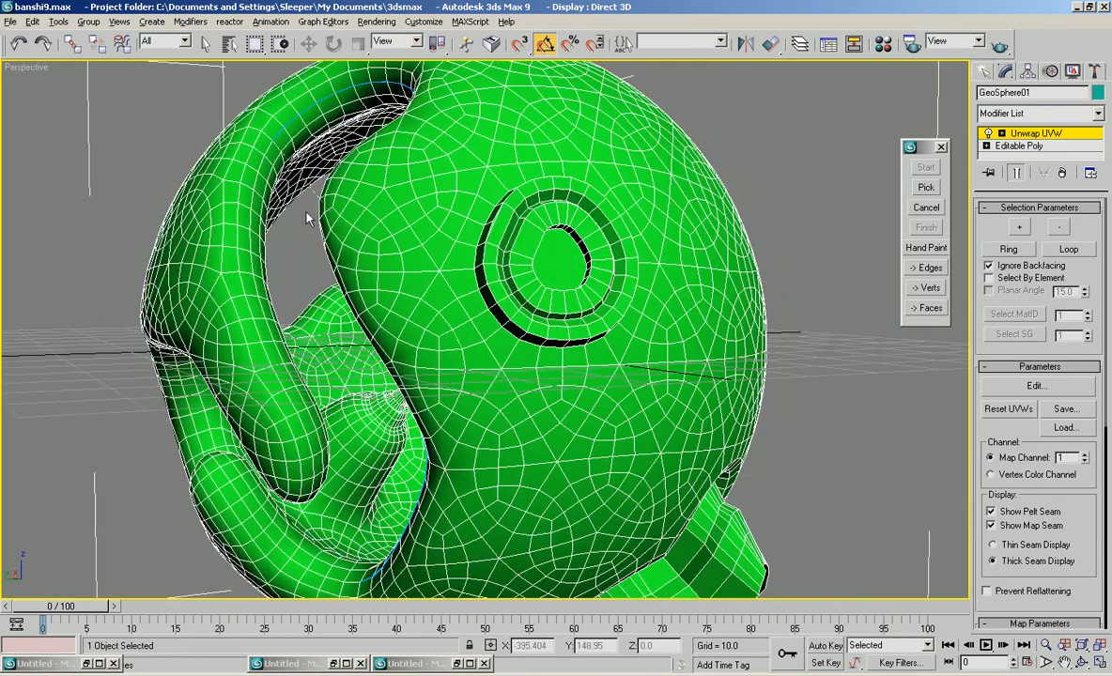
- Continue the edge path along the finger-shaped ridge and around the lower opening to complete the curved opening's rim
{"action": "left_click", "coordinate": [252, 273]}
{"action": "middle_click_drag", "start_coordinate": [292, 381], "coordinate": [414, 276], "text": "alt"}
{"action": "middle_click_drag", "start_coordinate": [372, 218], "coordinate": [478, 238], "text": "alt"}
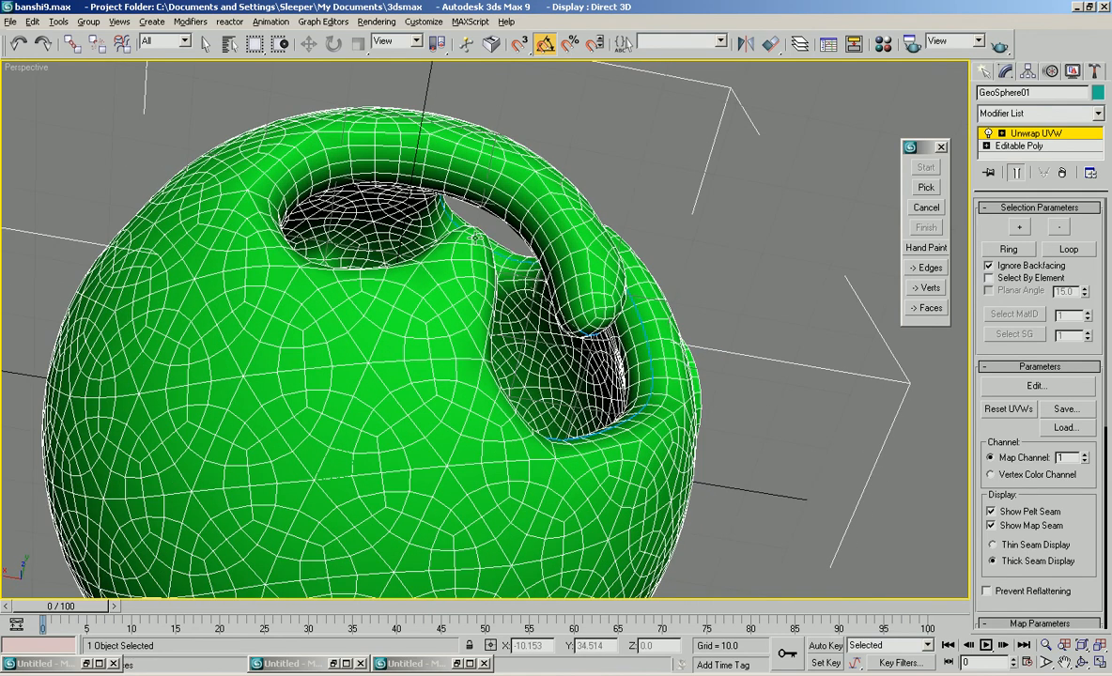
{"action": "left_click", "coordinate": [527, 209]}
{"action": "left_click", "coordinate": [305, 174]}
{"action": "middle_click_drag", "start_coordinate": [330, 208], "coordinate": [373, 432], "text": "alt"}
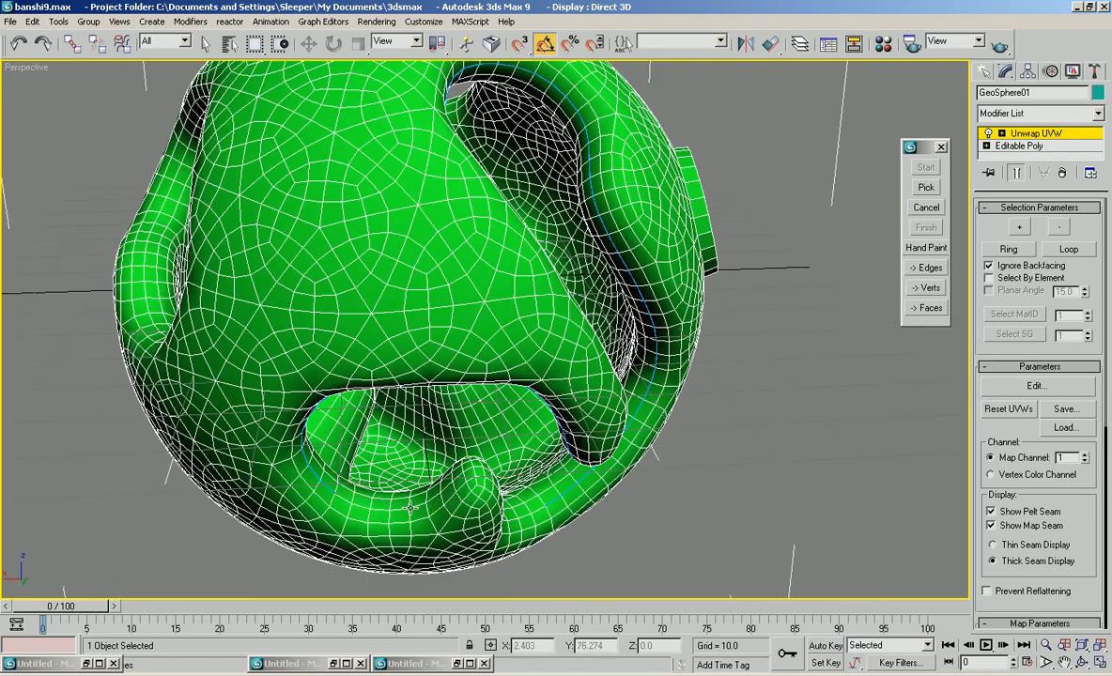
- Trace a separate edge loop around the rim of the large side hole that looks into the sphere's interior
{"action": "middle_click_drag", "start_coordinate": [452, 484], "coordinate": [523, 351], "text": "alt"}
{"action": "scroll", "coordinate": [522, 352], "scroll_direction": "up", "scroll_amount": 5}
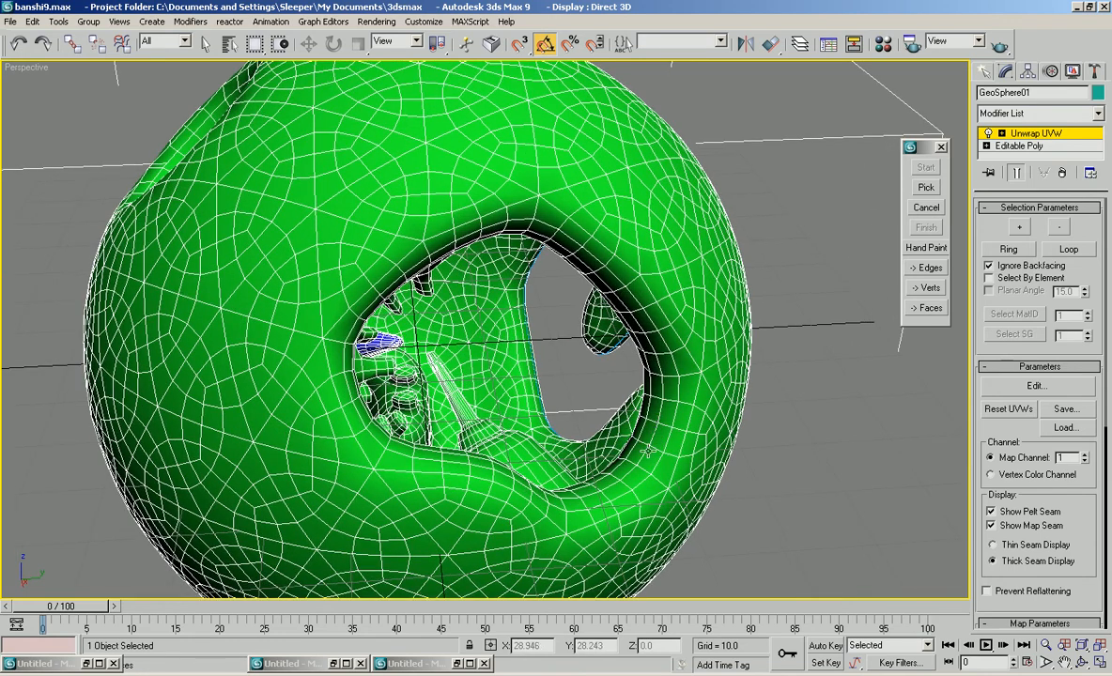
{"action": "left_click", "coordinate": [581, 498]}
{"action": "middle_click_drag", "start_coordinate": [580, 498], "coordinate": [387, 492], "text": "alt"}
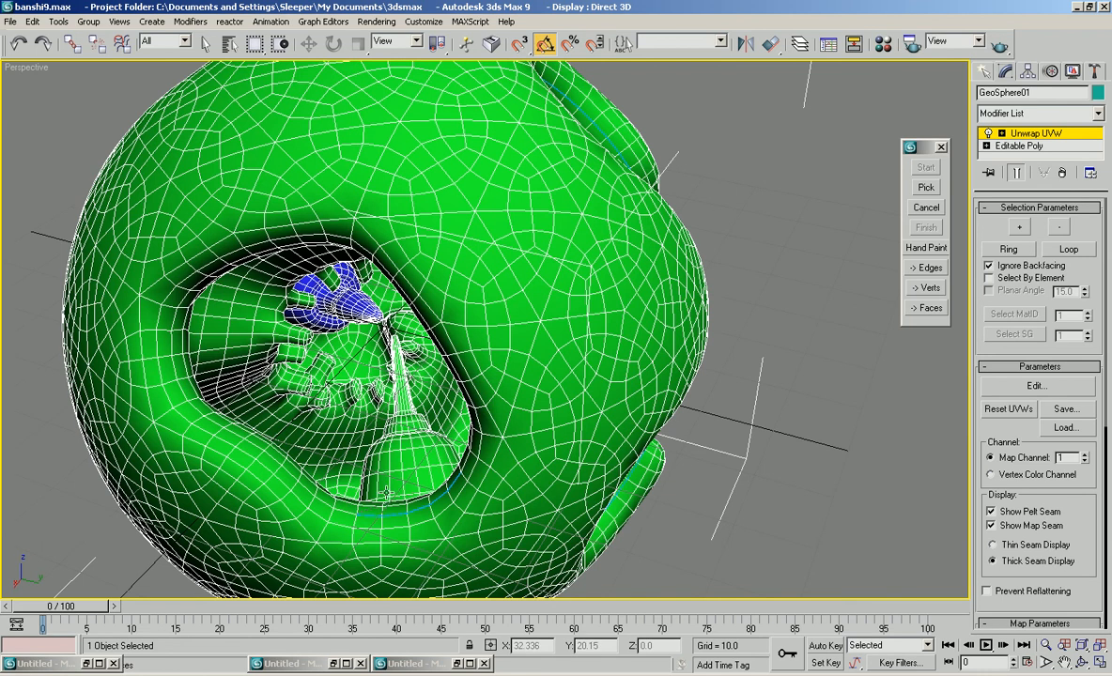
{"action": "left_click", "coordinate": [201, 414]}
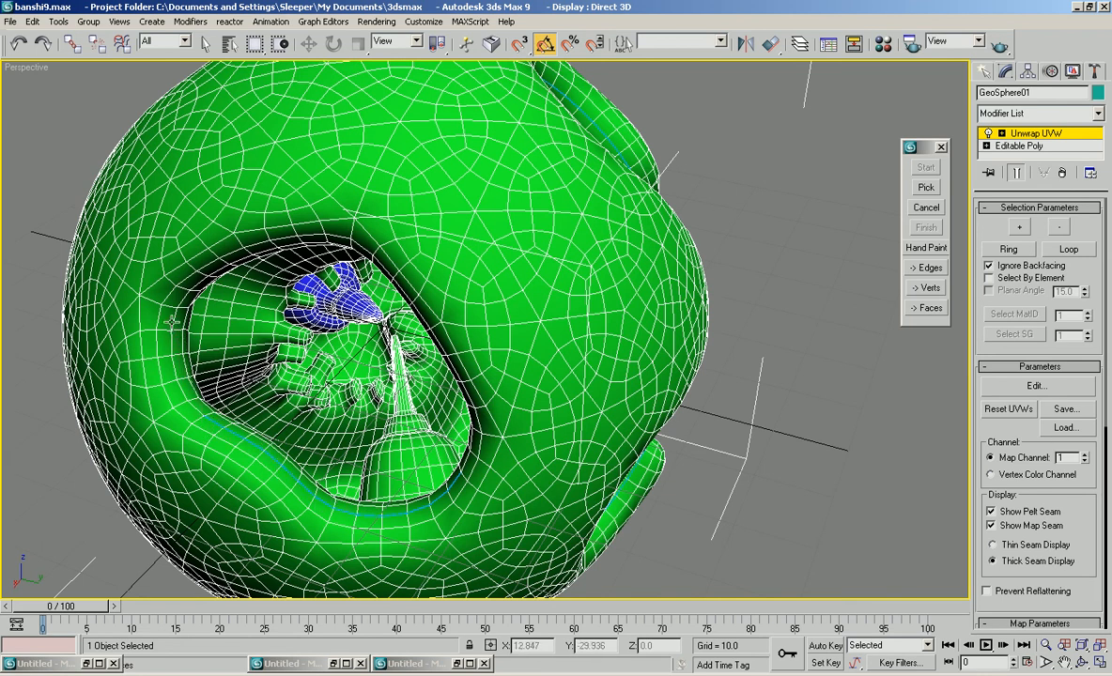
{"action": "middle_click_drag", "start_coordinate": [202, 301], "coordinate": [182, 249], "text": "alt"}
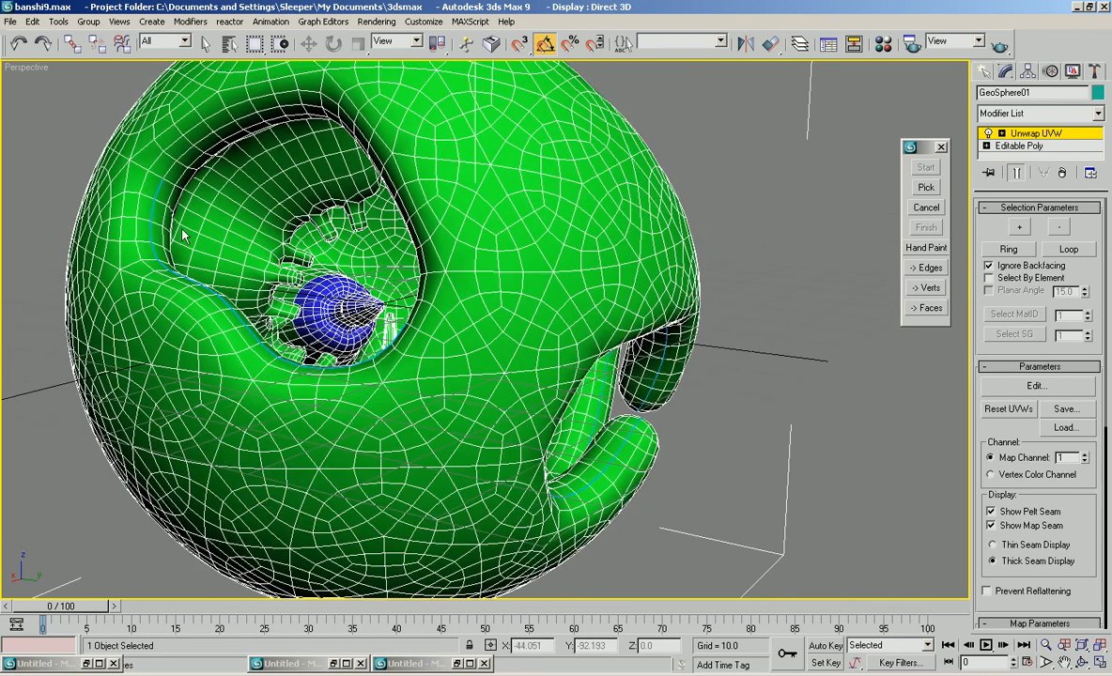
{"action": "middle_click_drag", "start_coordinate": [376, 188], "coordinate": [498, 128], "text": "alt"}
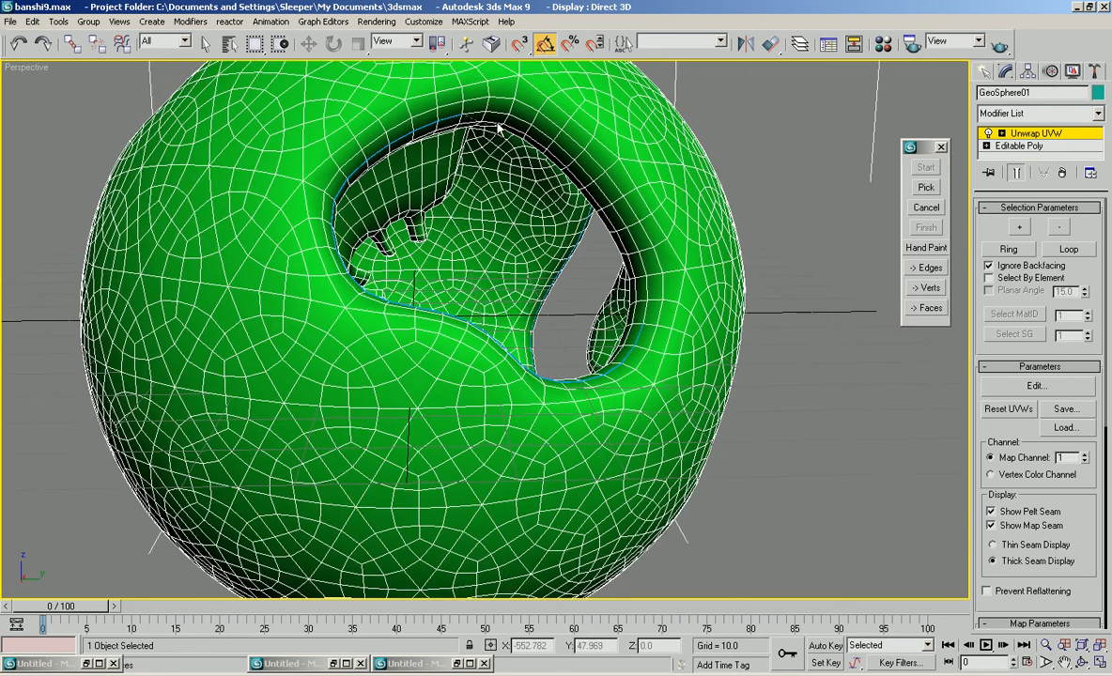
{"action": "left_click", "coordinate": [641, 253]}
- Trace another edge loop around the rim of the smaller round hole on the back of the sphere
{"action": "middle_click_drag", "start_coordinate": [475, 319], "coordinate": [569, 216], "text": "alt"}
{"action": "scroll", "coordinate": [357, 315], "scroll_direction": "down", "scroll_amount": 4}
{"action": "scroll", "coordinate": [724, 245], "scroll_direction": "up", "scroll_amount": 4}
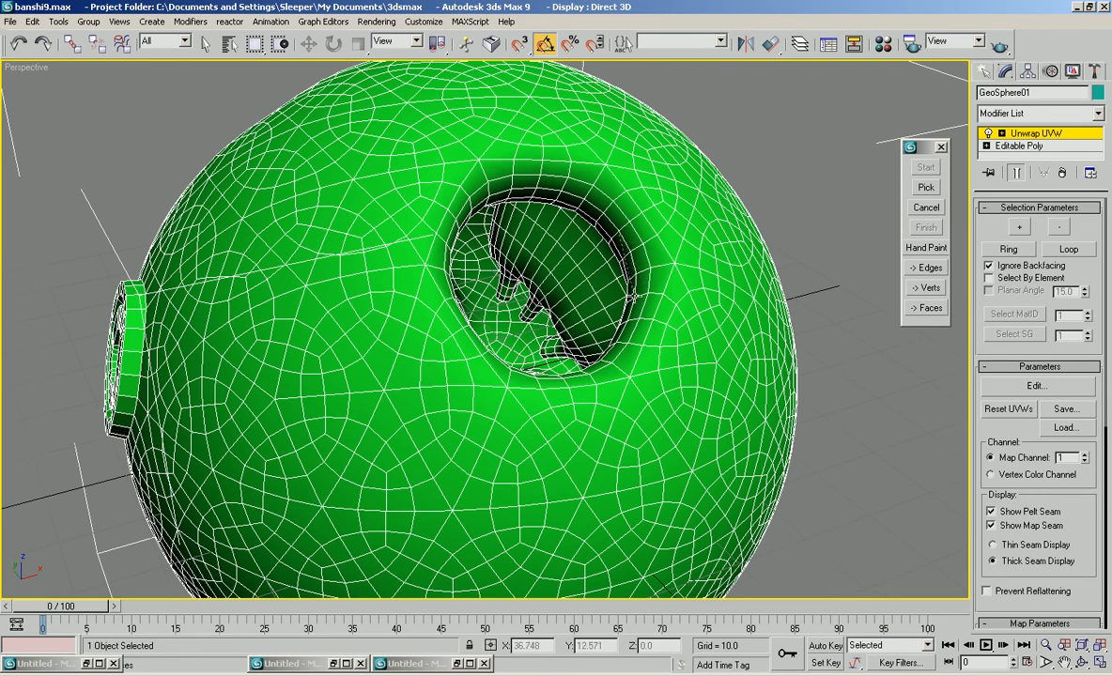
{"action": "middle_click_drag", "start_coordinate": [650, 305], "coordinate": [499, 428], "text": "alt"}
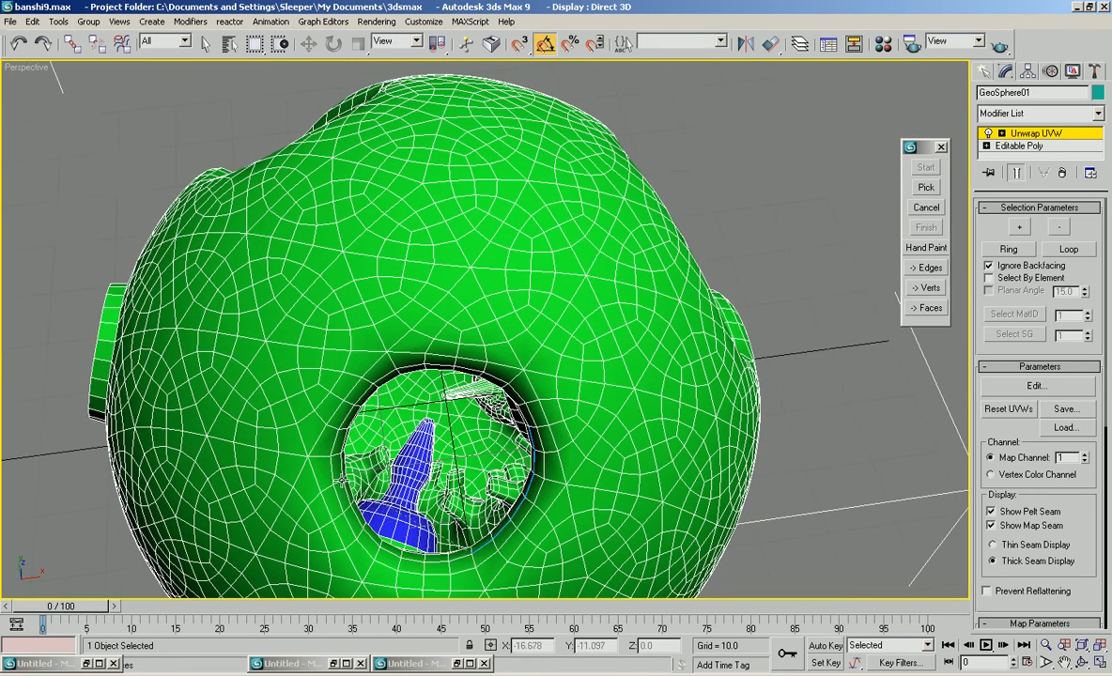
{"action": "middle_click_drag", "start_coordinate": [341, 413], "coordinate": [333, 382], "text": "alt"}
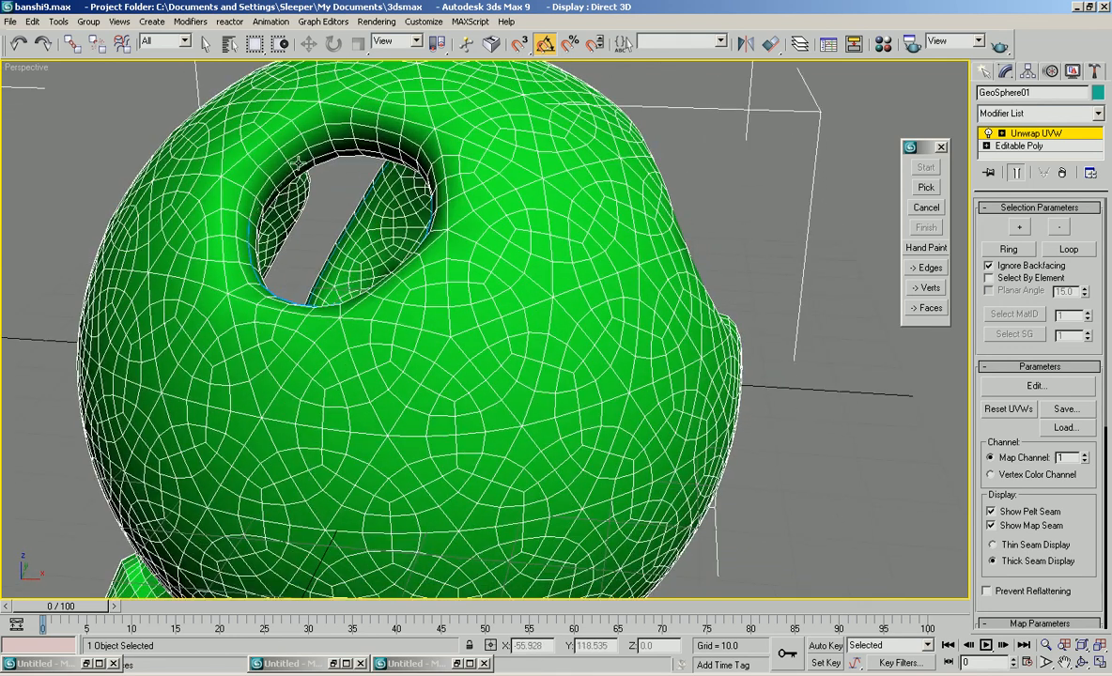
{"action": "middle_click_drag", "start_coordinate": [379, 141], "coordinate": [417, 185], "text": "alt"}
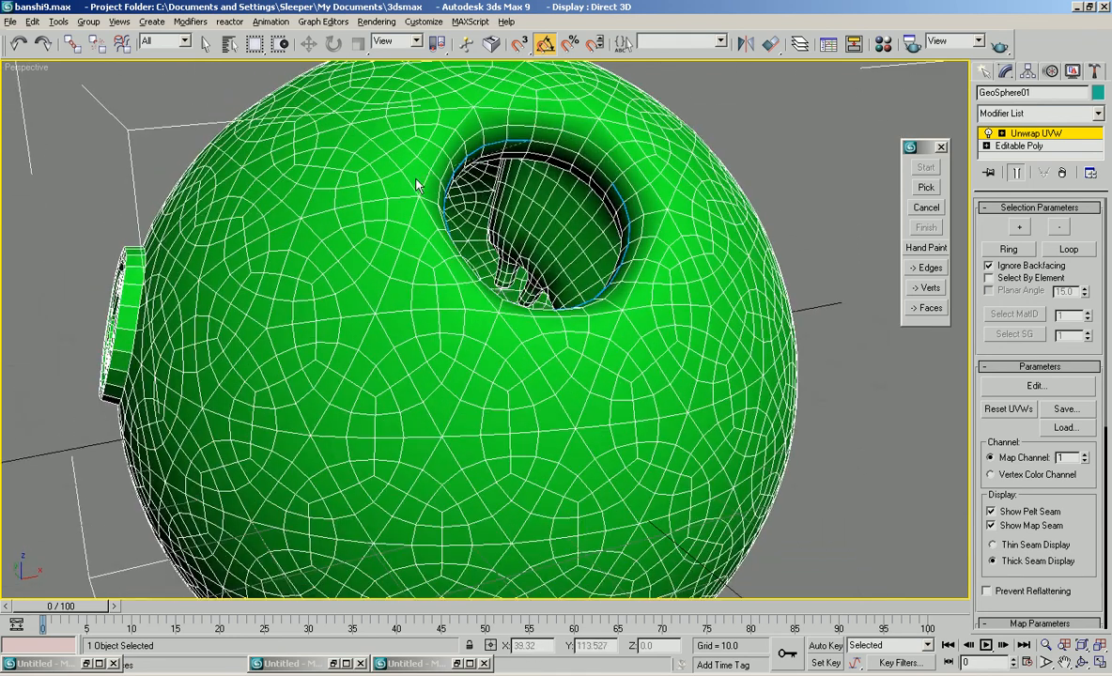
{"action": "left_click", "coordinate": [612, 183]}
- Pick the sphere's outer surface between the traced loops and finish, selecting only the outer shell polygons
{"action": "middle_click_drag", "start_coordinate": [655, 246], "coordinate": [541, 278], "text": "alt"}
{"action": "scroll", "coordinate": [648, 252], "scroll_direction": "down", "scroll_amount": 4}
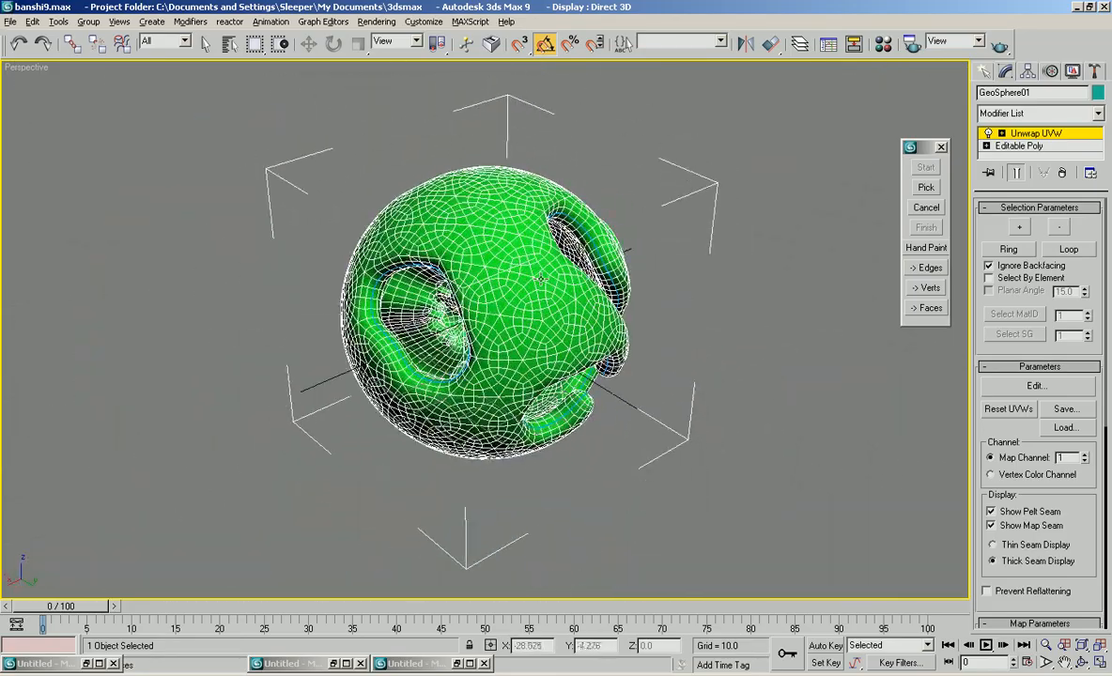
{"action": "left_click", "coordinate": [925, 191]}
{"action": "left_click", "coordinate": [523, 295]}
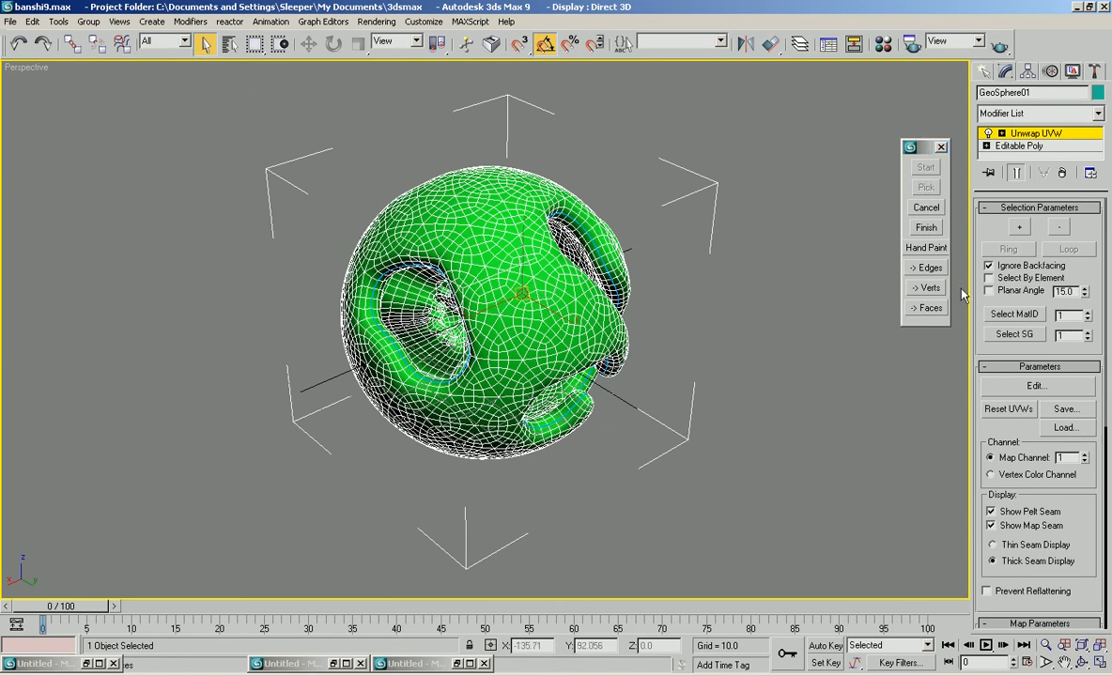
{"action": "left_click", "coordinate": [930, 232]}
{"action": "mouse_move", "coordinate": [578, 308]}
{"action": "middle_mouse_down", "text": "alt"}
{"action": "mouse_move", "coordinate": [479, 273]}
{"action": "mouse_move", "coordinate": [533, 319]}
{"action": "mouse_move", "coordinate": [630, 289]}
{"action": "middle_mouse_up", "text": "alt"}
{"action": "scroll", "coordinate": [630, 289], "scroll_direction": "up", "scroll_amount": 3}
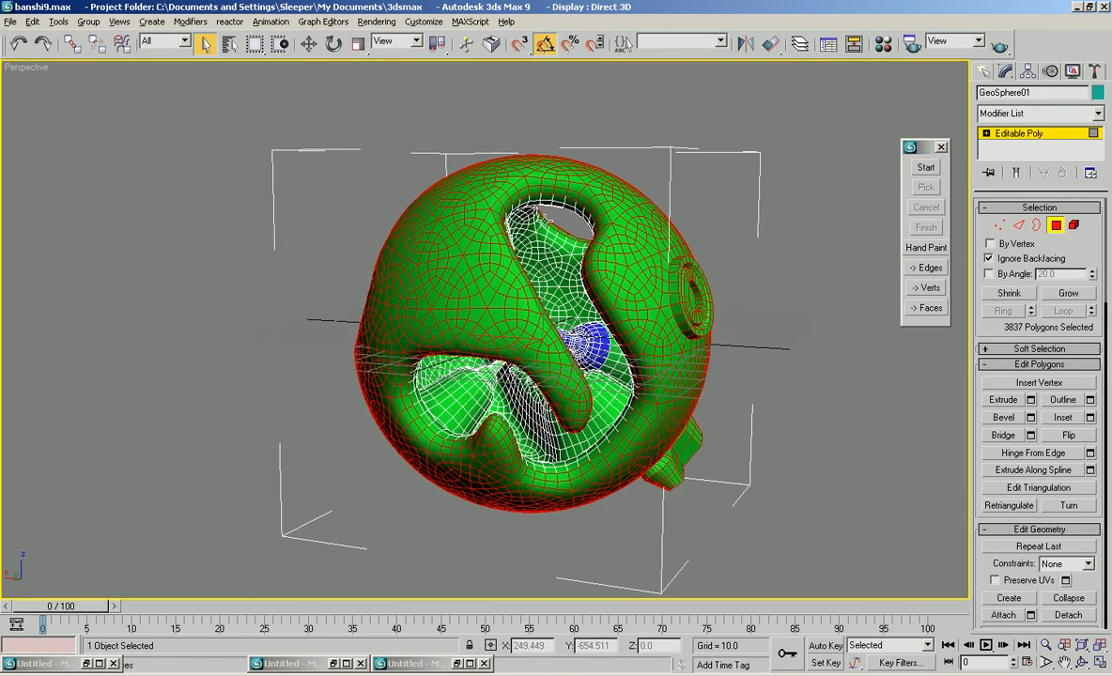
- Convert the outer shell selection to vertices, extrude them outward into long spikes, and clear the vertex selection
{"action": "left_click", "coordinate": [928, 289]}
{"action": "middle_click_drag", "start_coordinate": [751, 407], "coordinate": [762, 384], "text": "alt"}
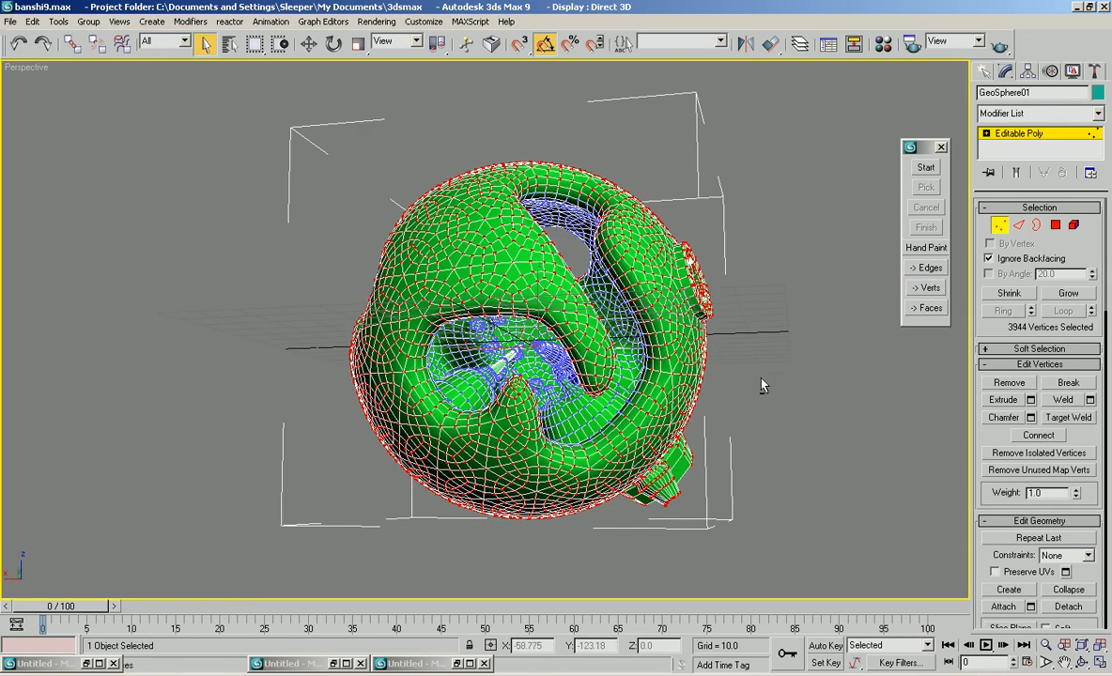
{"action": "left_click", "coordinate": [1004, 400]}
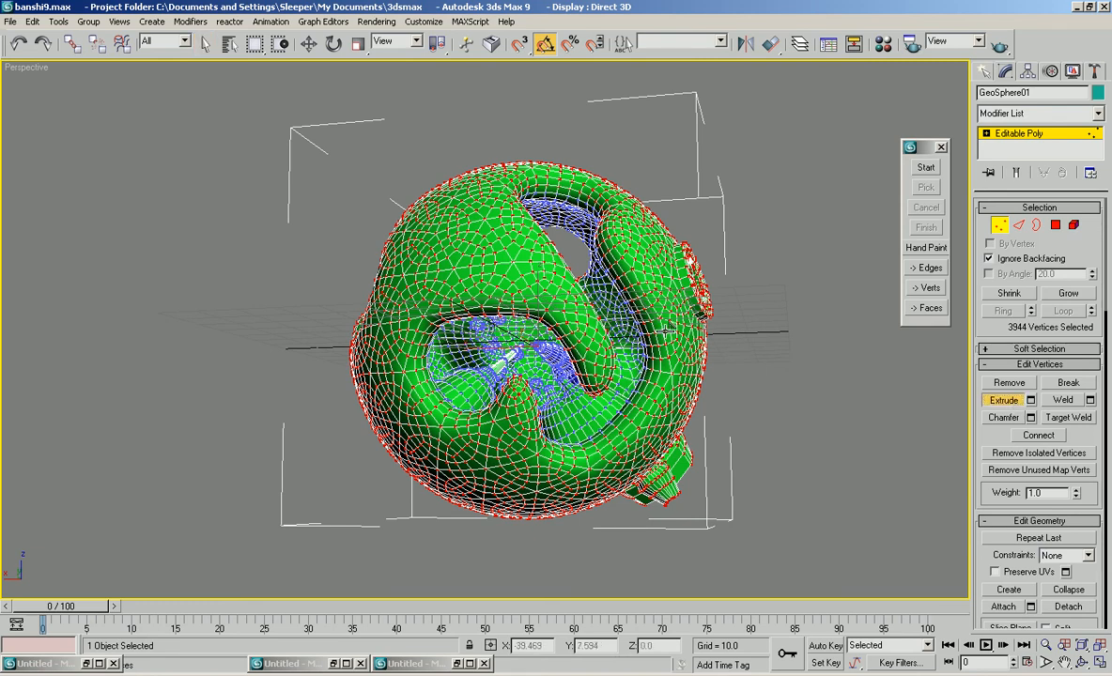
{"action": "left_click_drag", "start_coordinate": [663, 323], "coordinate": [771, 366]}
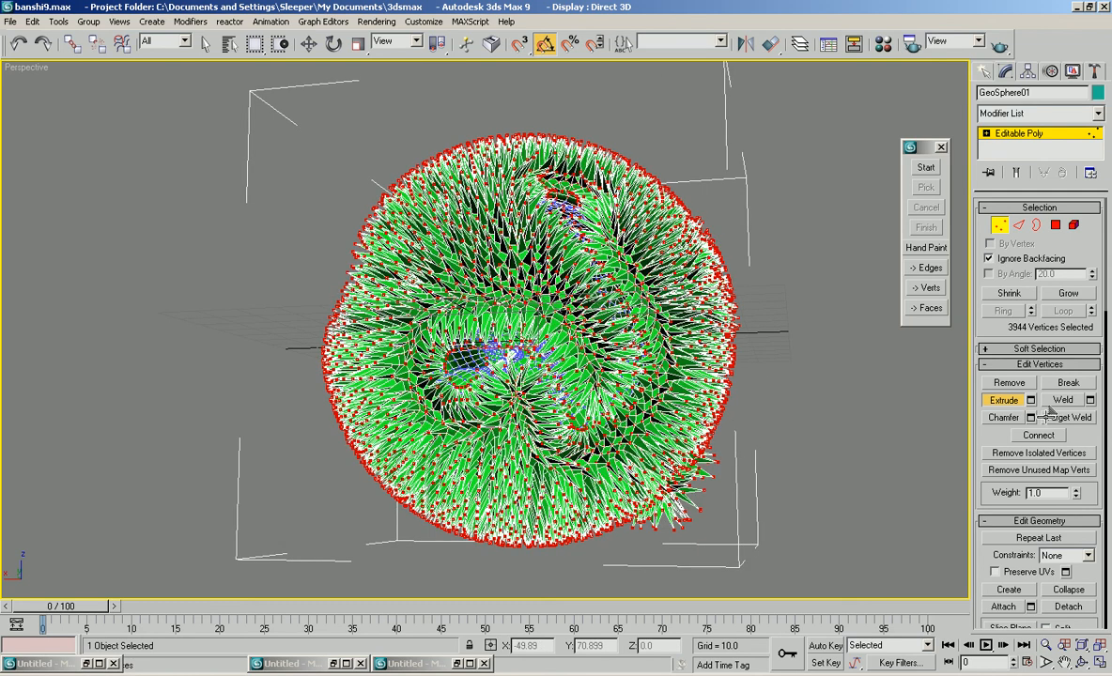
{"action": "left_click", "coordinate": [998, 405]}
{"action": "left_click", "coordinate": [1004, 404]}
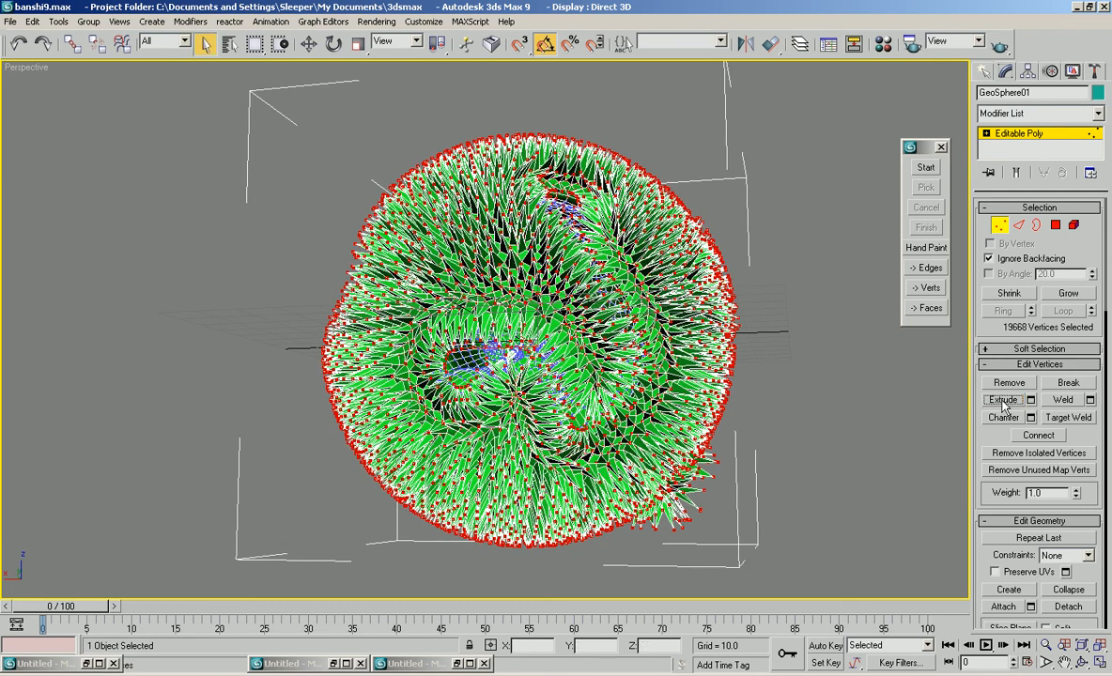
{"action": "left_click", "coordinate": [864, 382]}
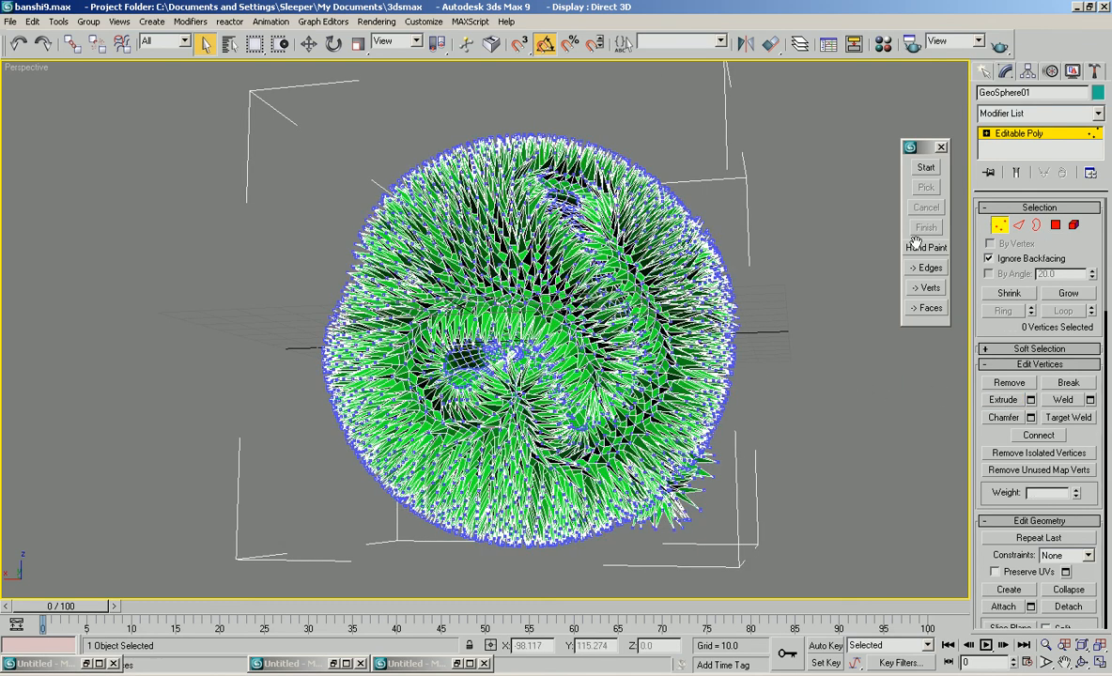
- Leave vertex editing with the spiky sphere deselected, and render a test image of the perspective view
{"action": "left_click", "coordinate": [1000, 226]}
{"action": "left_click", "coordinate": [850, 327]}
{"action": "key", "text": "F3"}
{"action": "mouse_move", "coordinate": [648, 327]}
{"action": "middle_mouse_down", "text": "alt"}
{"action": "mouse_move", "coordinate": [695, 303]}
{"action": "mouse_move", "coordinate": [641, 236]}
{"action": "mouse_move", "coordinate": [540, 288]}
{"action": "mouse_move", "coordinate": [454, 283]}
{"action": "mouse_move", "coordinate": [447, 267]}
{"action": "middle_mouse_up", "text": "alt"}
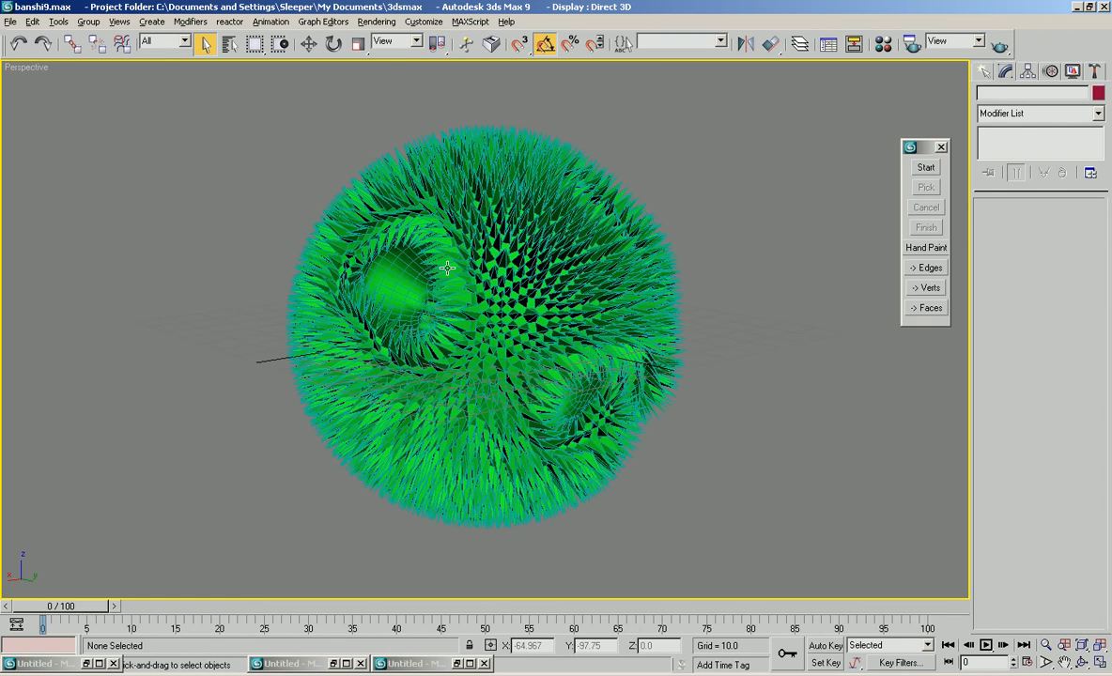
{"action": "left_click", "coordinate": [999, 45]}
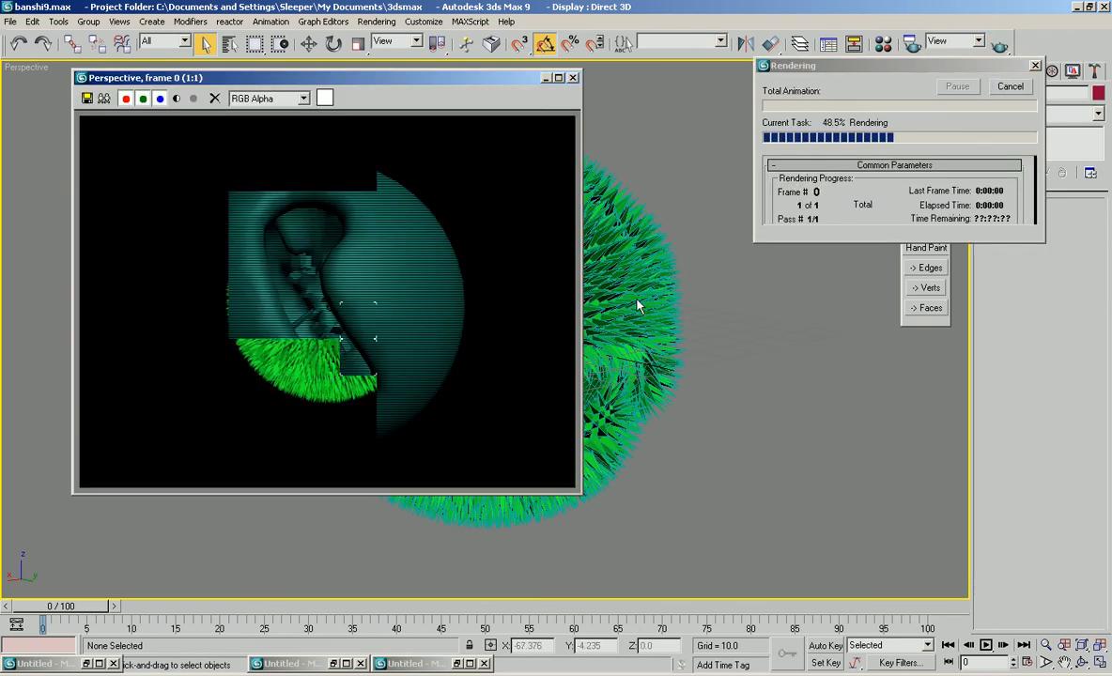
{"action": "left_click", "coordinate": [572, 79]}
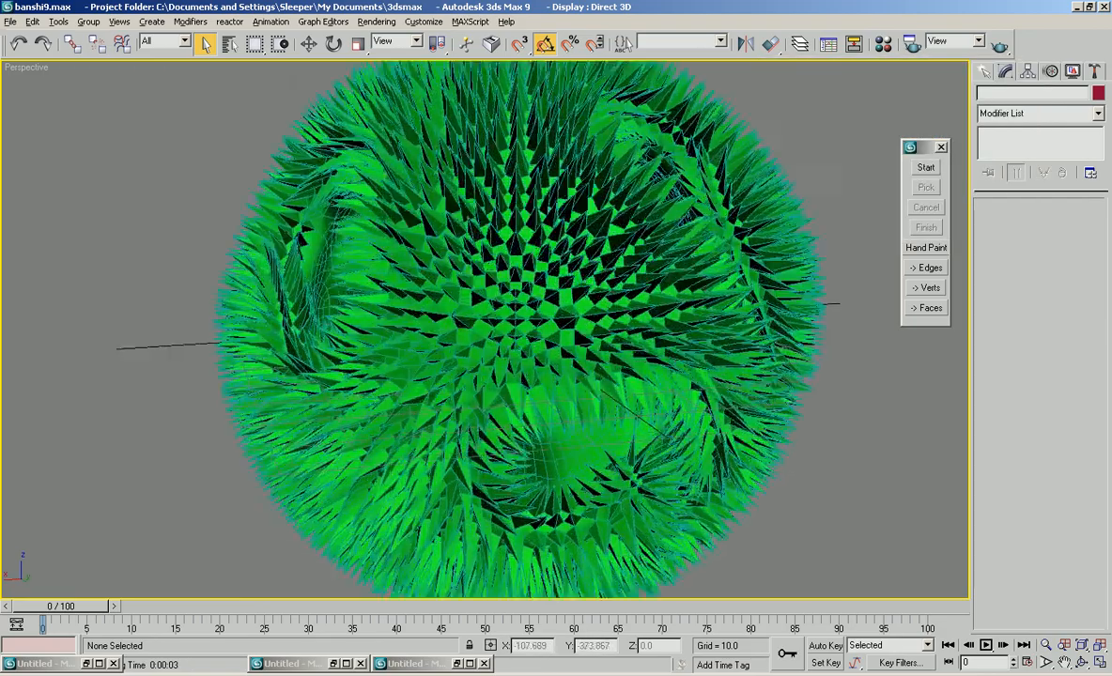